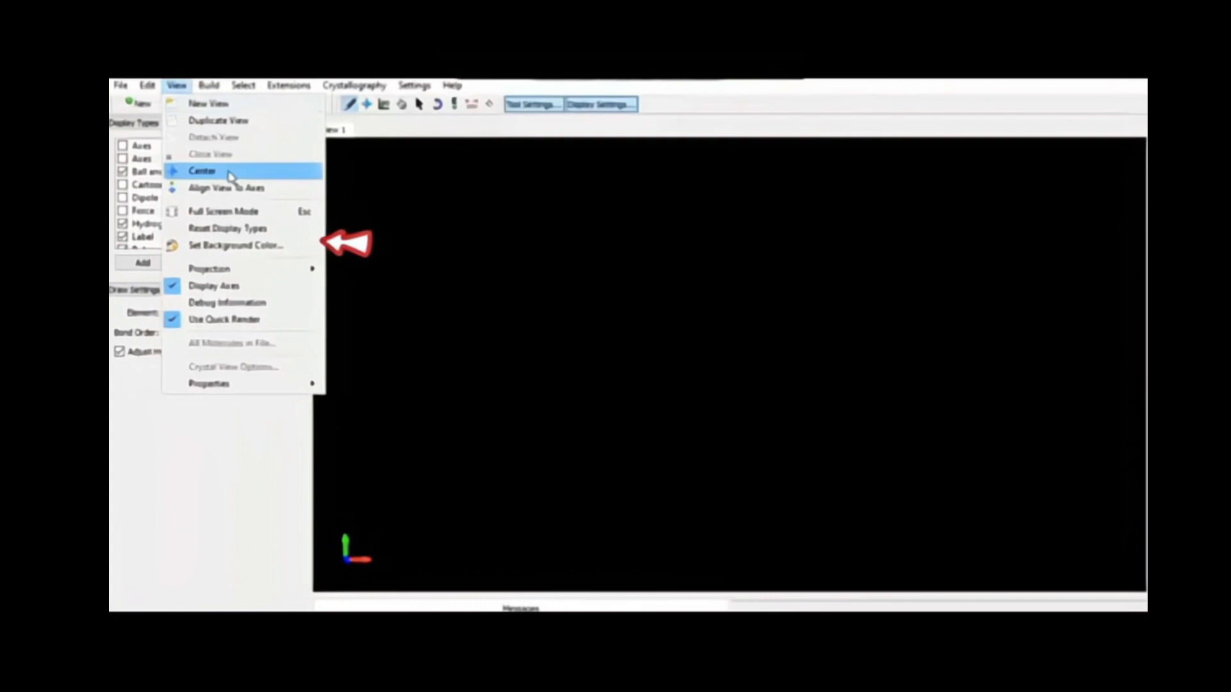
Set the view's background colour to white
click(233, 247)
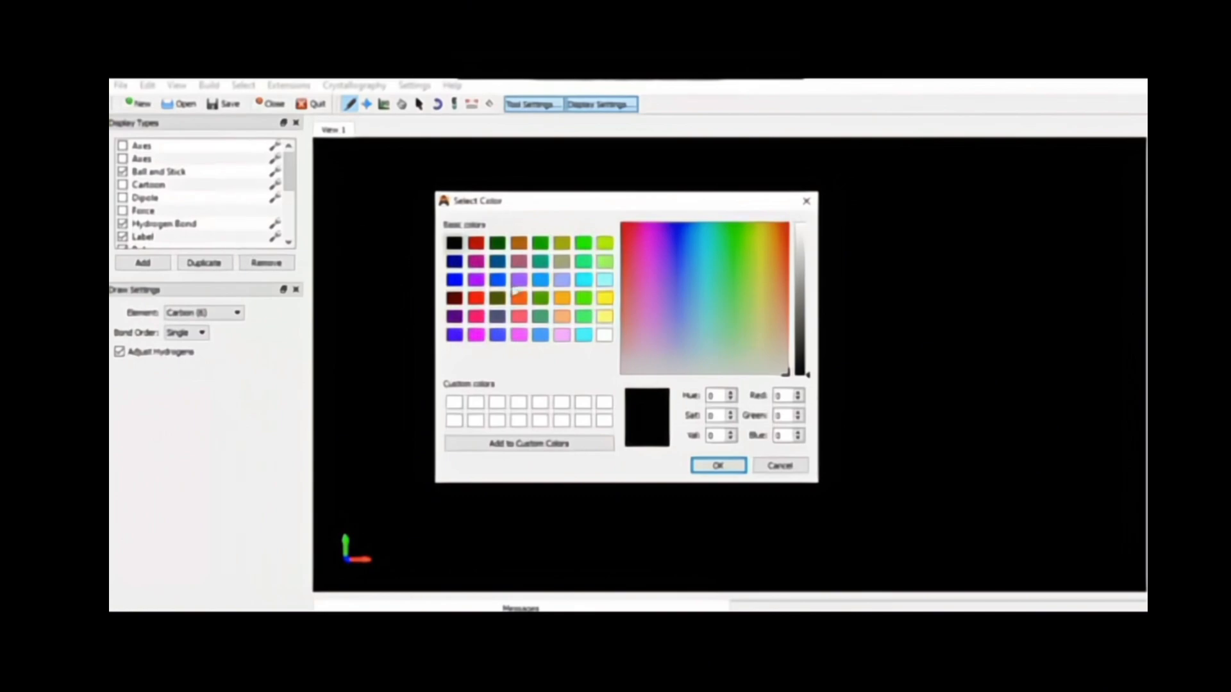
click(605, 335)
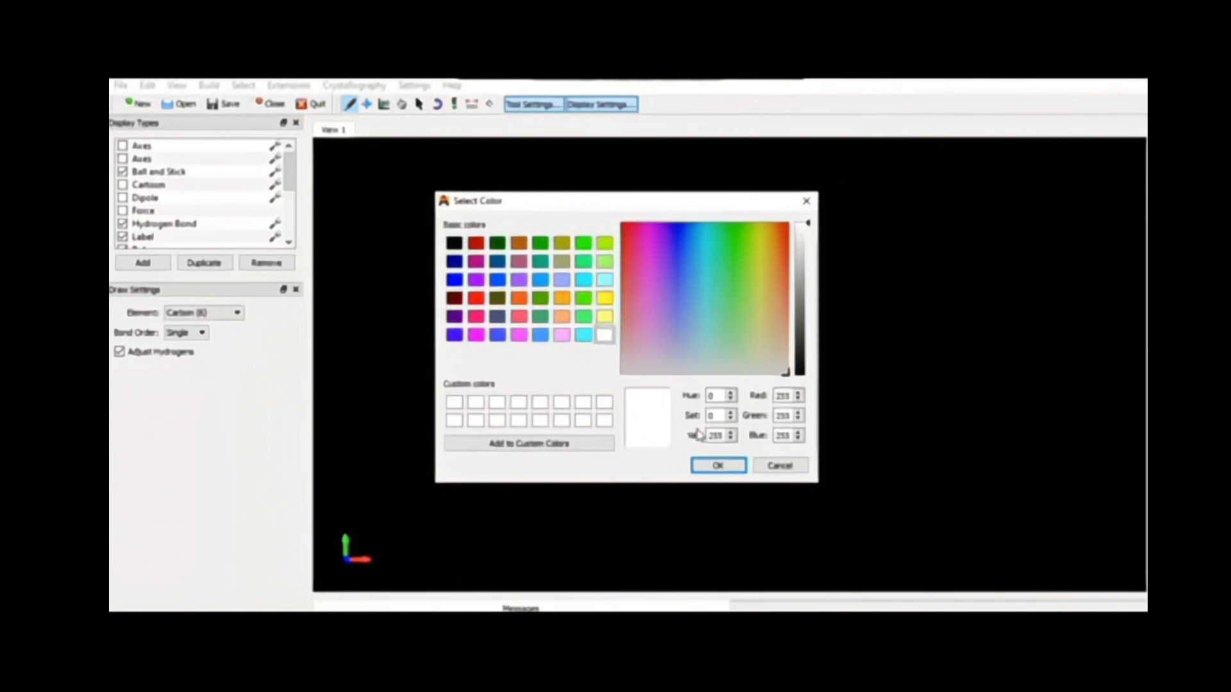
click(713, 465)
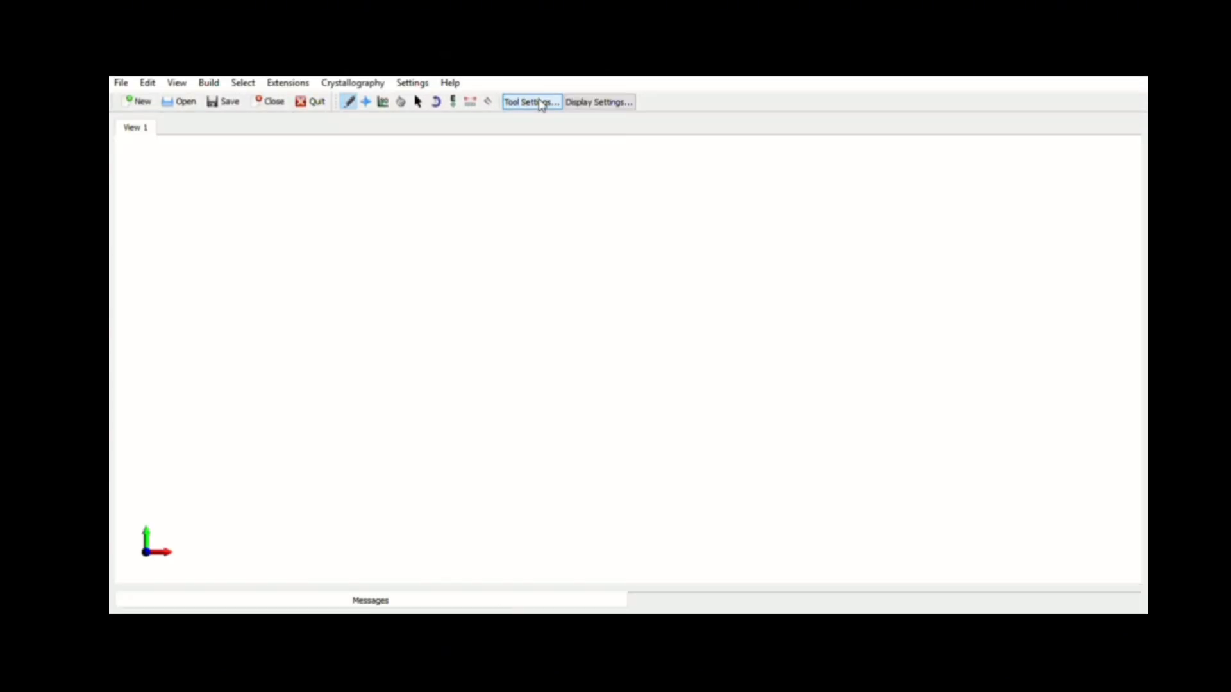
Show the tool settings and display settings panels beside the view
click(541, 105)
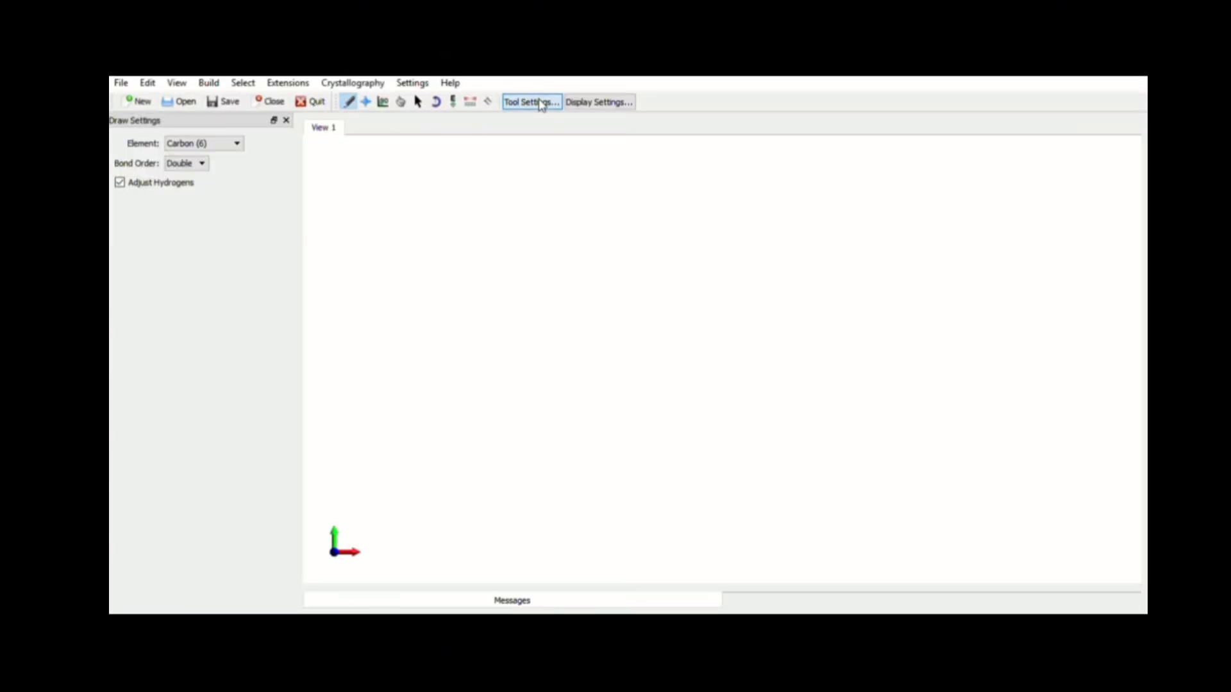
click(596, 102)
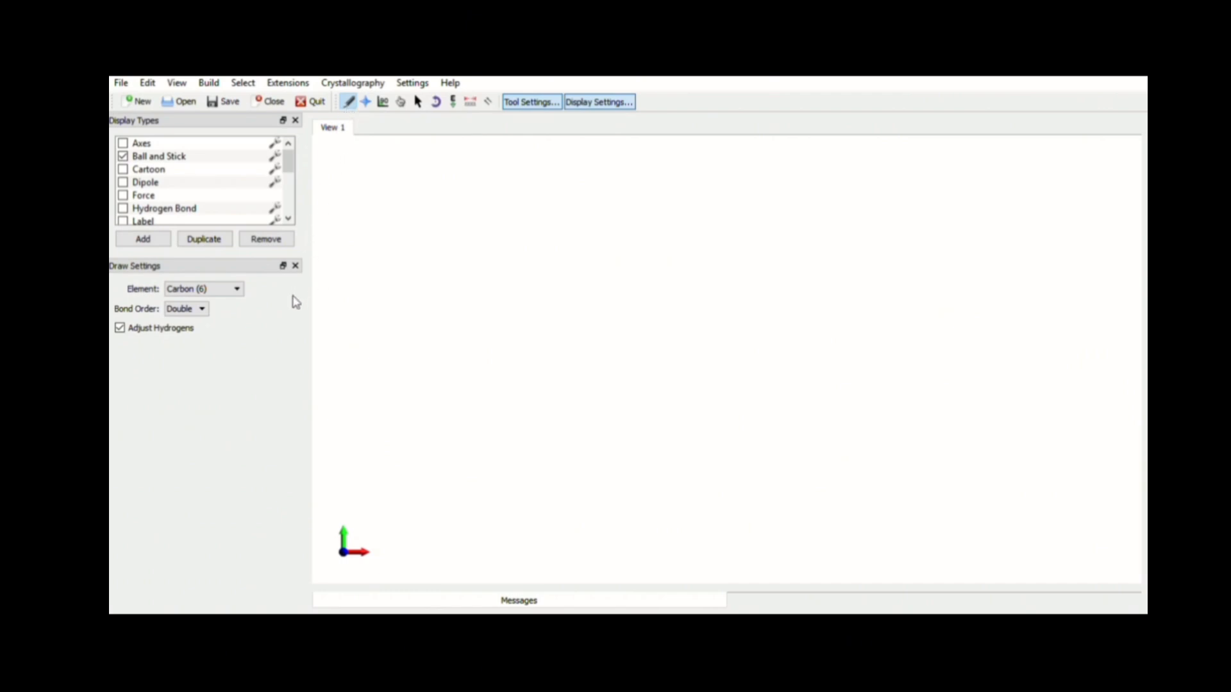
Set the drawing element to Carbon (6) with Single bond order
click(237, 291)
click(199, 323)
click(205, 325)
Place a carbon atom with automatically added hydrogens in the upper left of the view
click(395, 218)
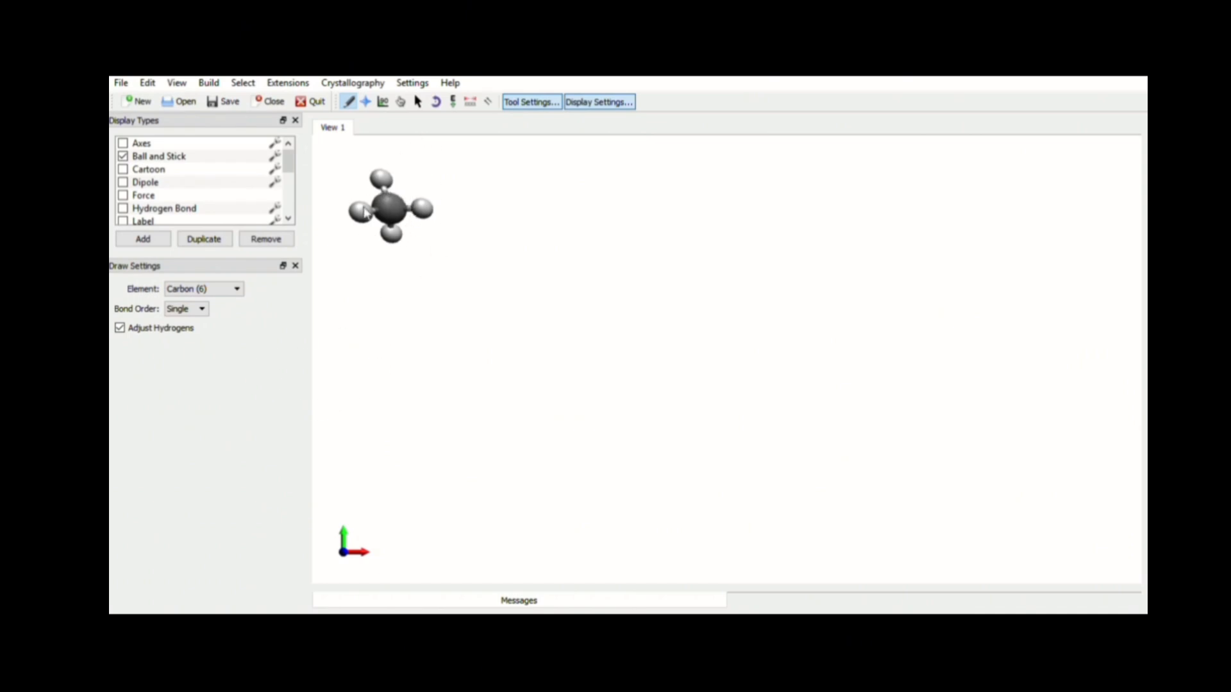
Turn off Adjust Hydrogens and draw a bare carbon–carbon single bond to the right of the first atom
click(120, 329)
click(536, 206)
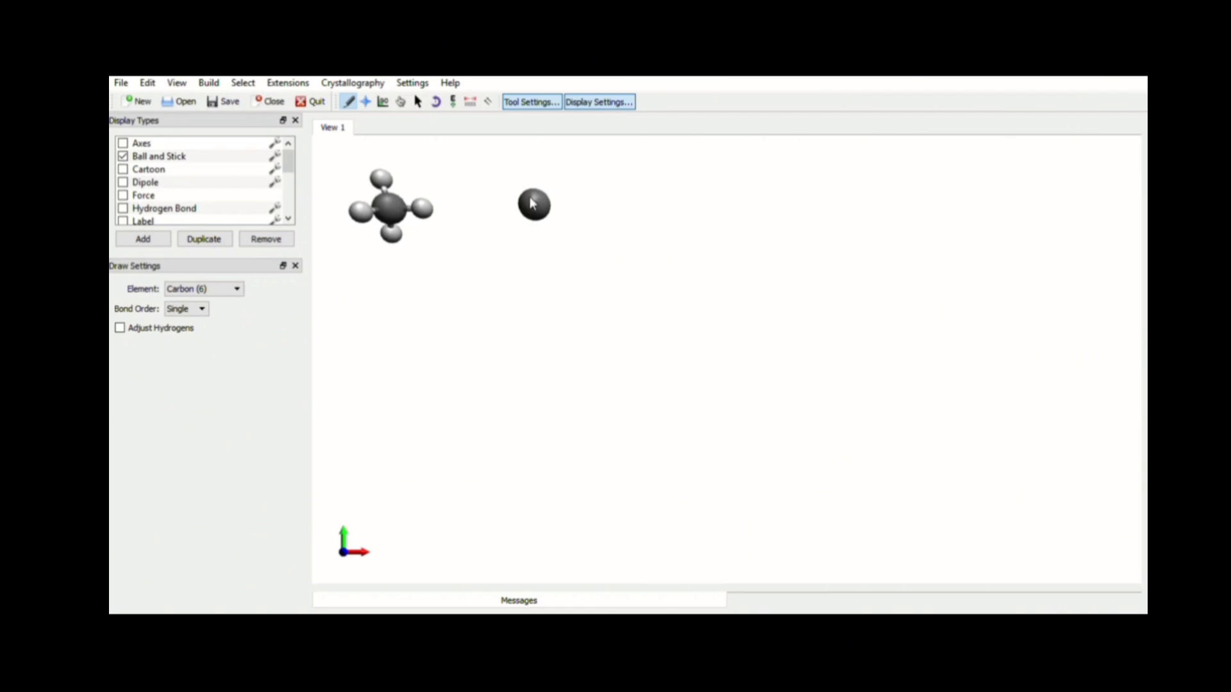
drag(535, 206, 617, 217)
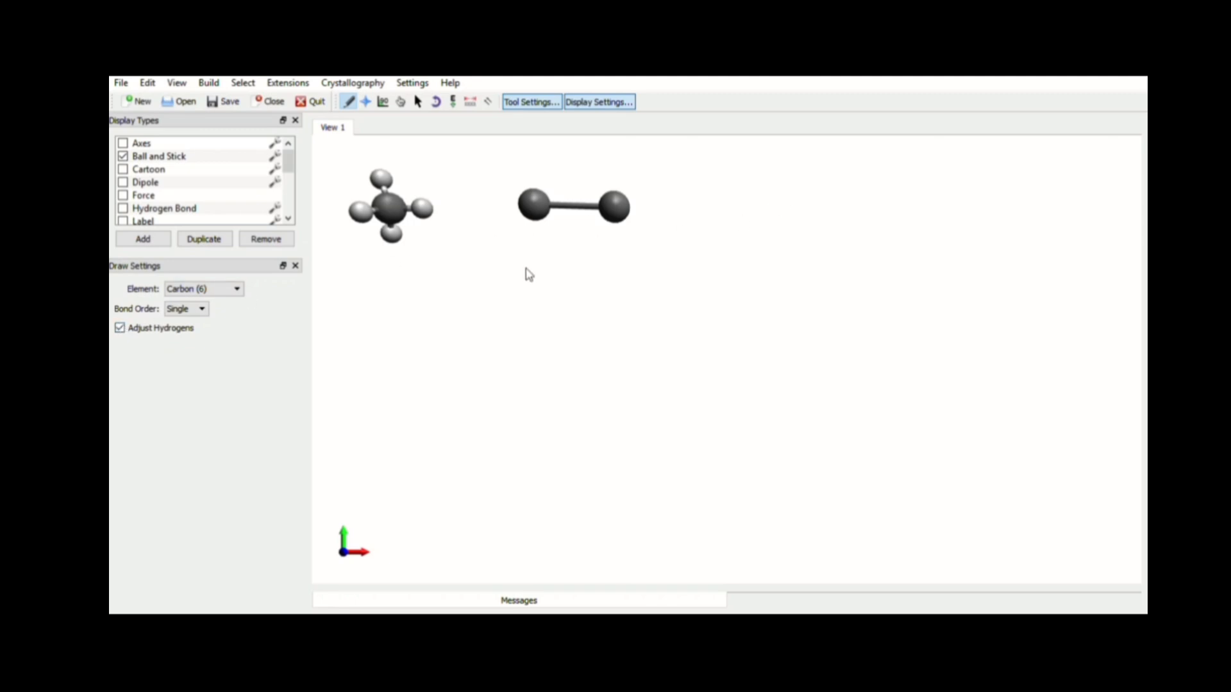
Draw two hydrogenated carbon–carbon single bonds, one below the bare bond and one near the lower left
drag(520, 280, 620, 286)
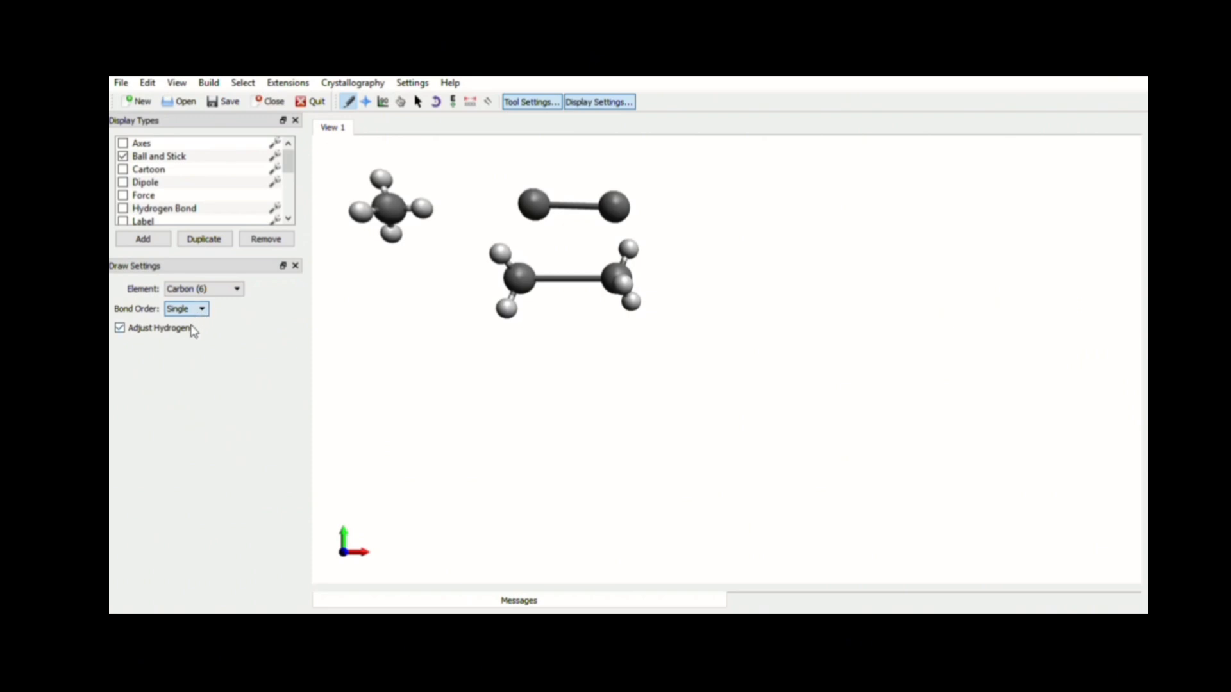
click(388, 421)
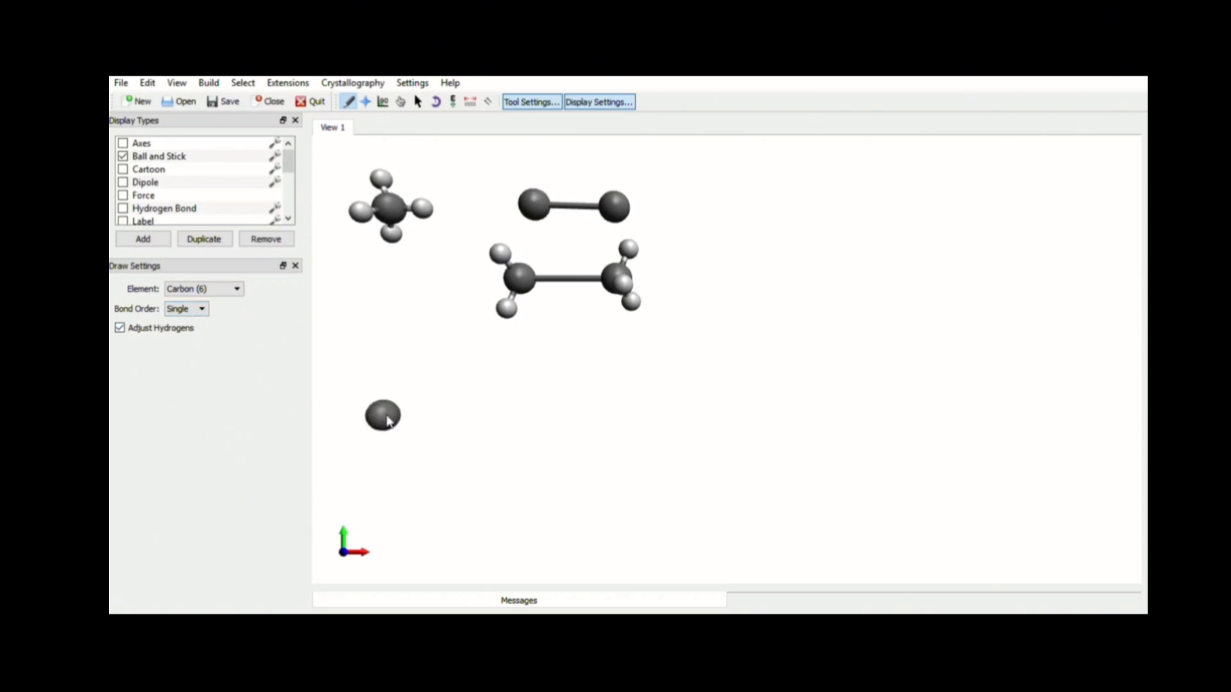
drag(388, 421, 467, 417)
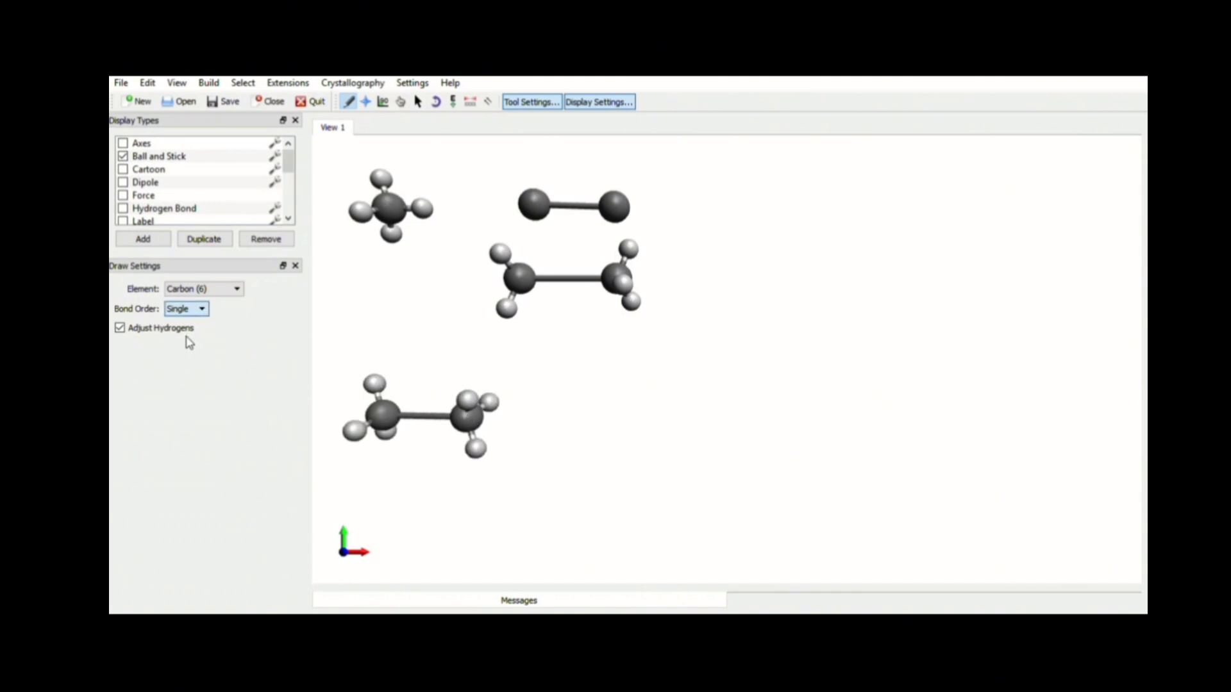
Switch the bond order to Double and draw a carbon–carbon double bond beside the lower single bond
key(Down)
click(591, 427)
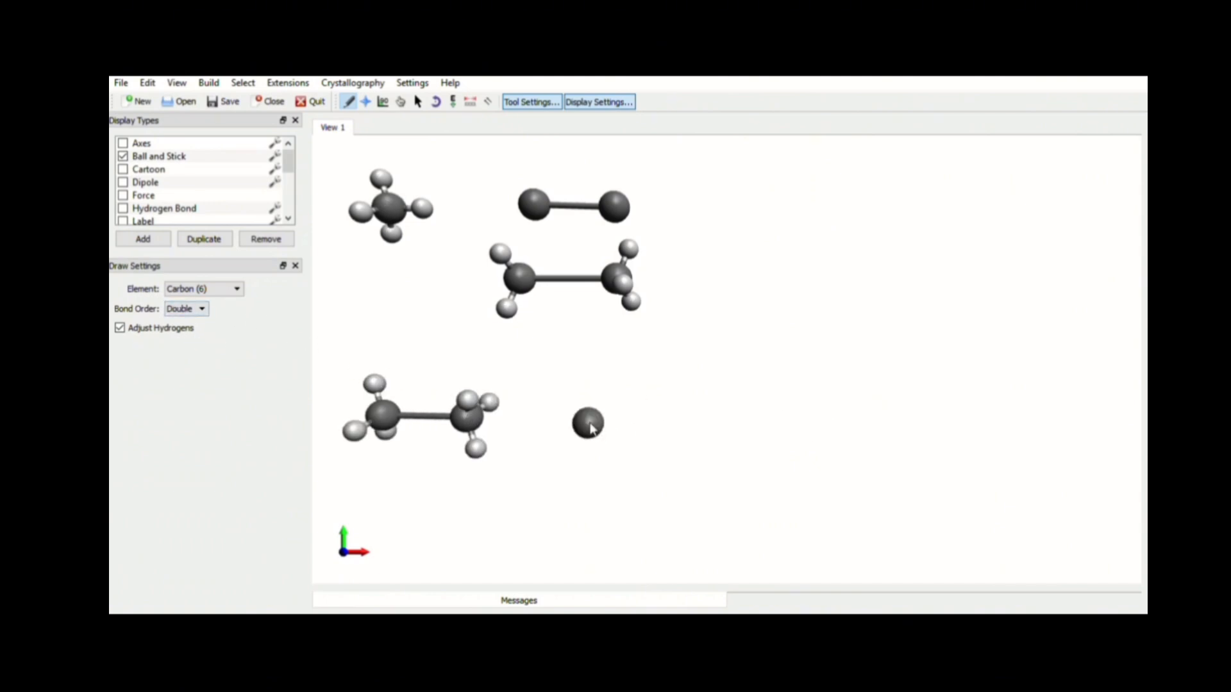
drag(591, 426, 722, 427)
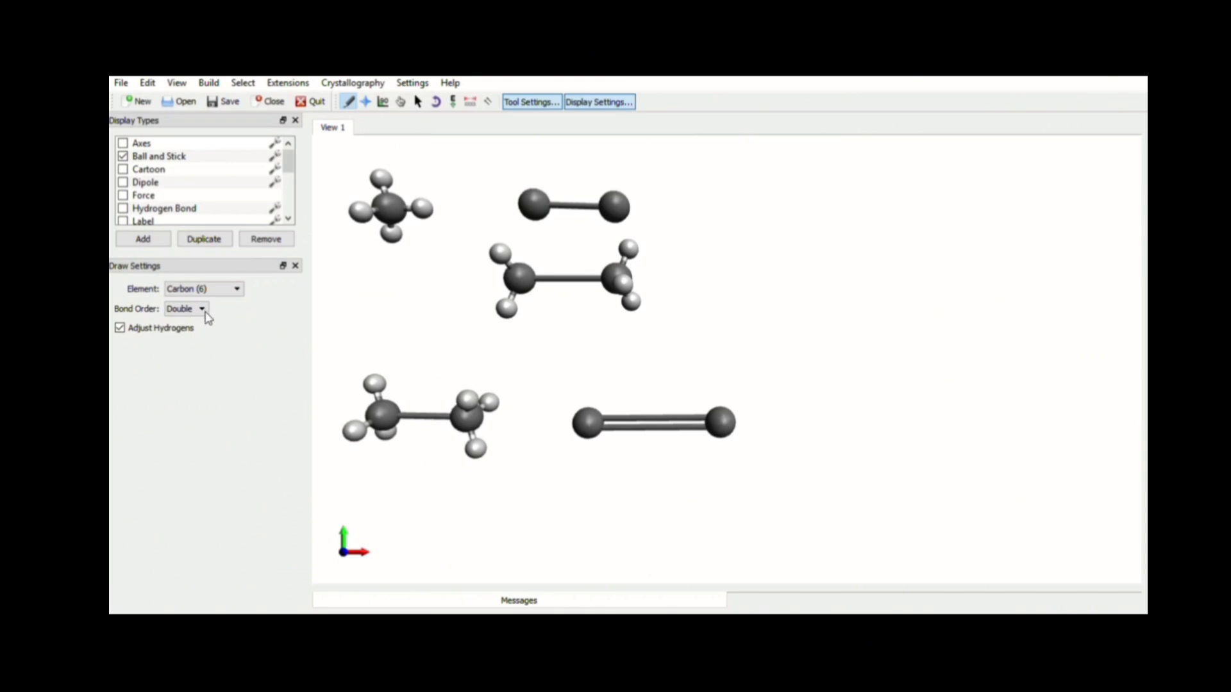
Switch the bond order to Triple and drag out a triple-bonded carbon pair in empty space
key(Down)
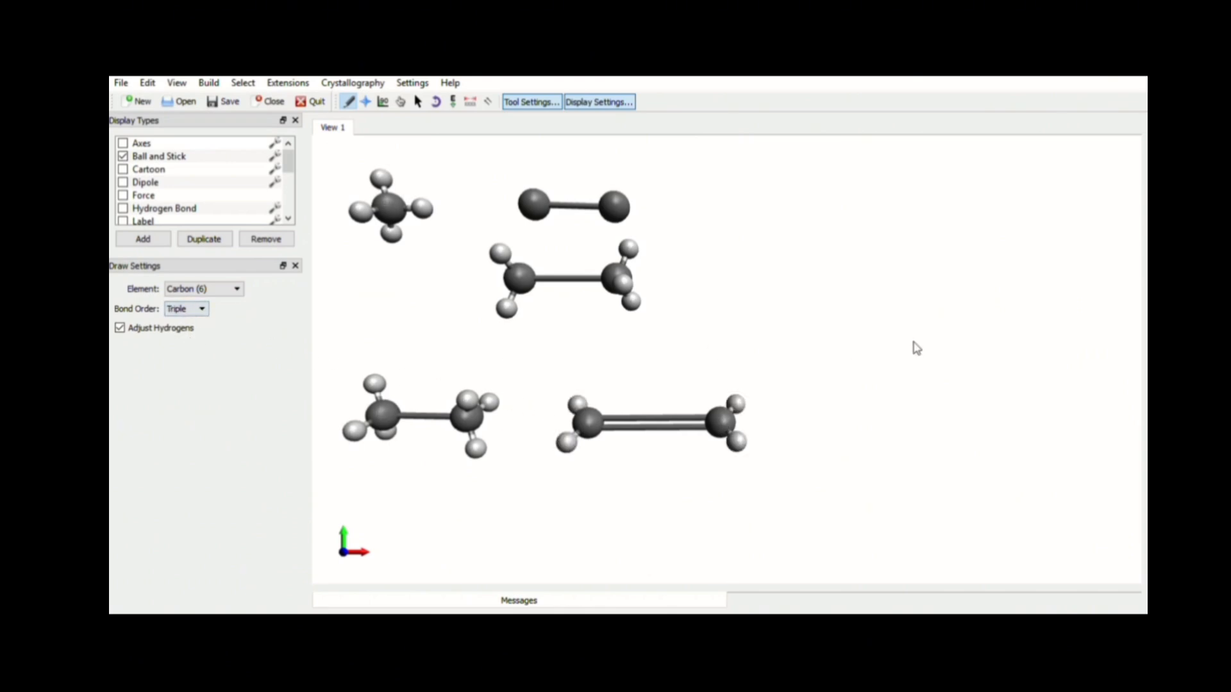
drag(744, 328, 854, 329)
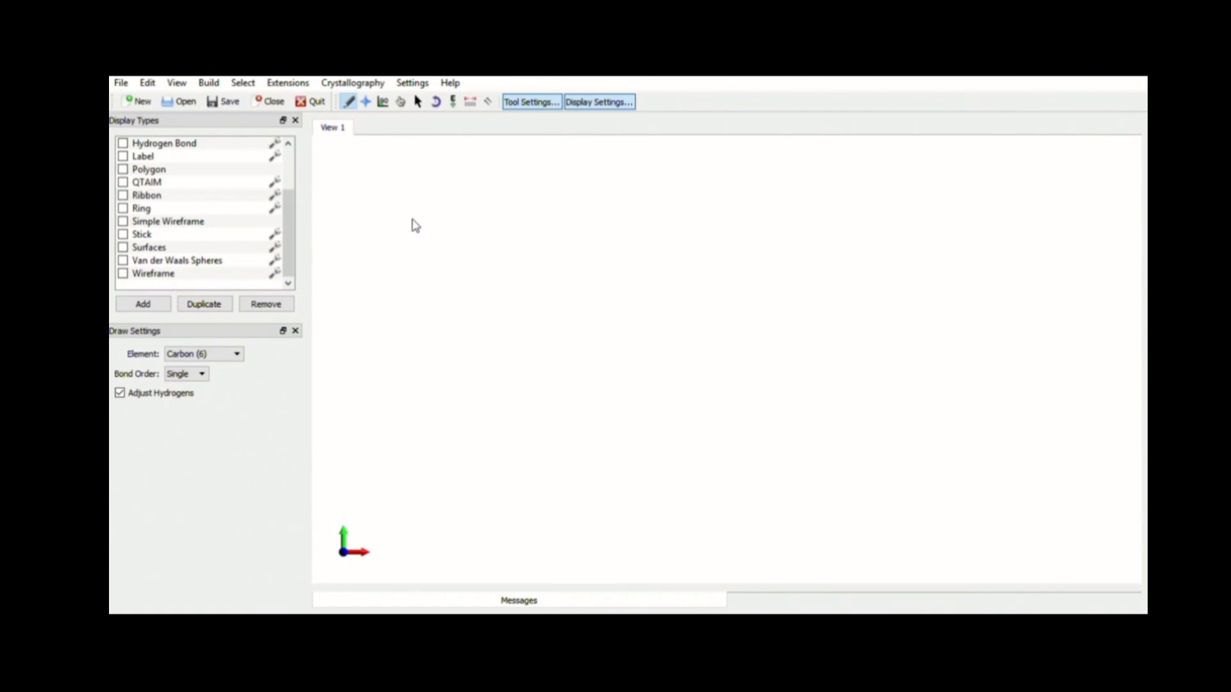
In the cleared view, draw a six-carbon zigzag chain with single bonds
click(373, 207)
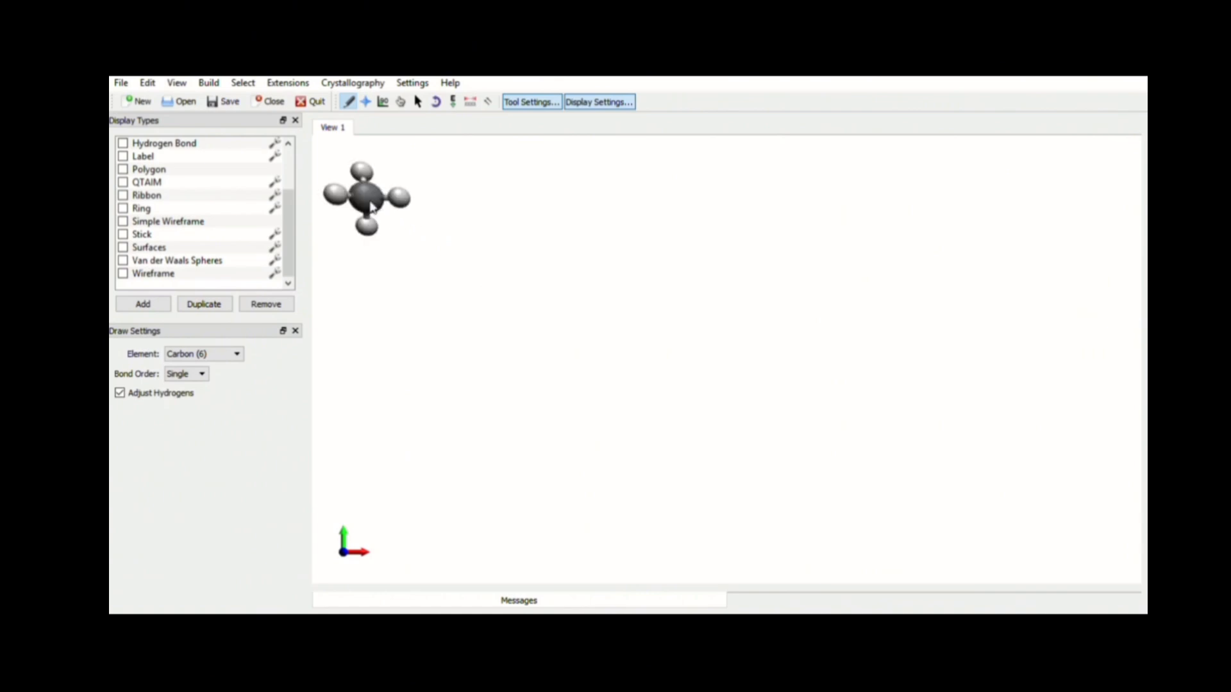
mouse_move(371, 206)
mouse_down()
mouse_move(481, 286)
mouse_move(519, 202)
mouse_move(609, 280)
mouse_move(644, 177)
mouse_move(745, 291)
mouse_up()
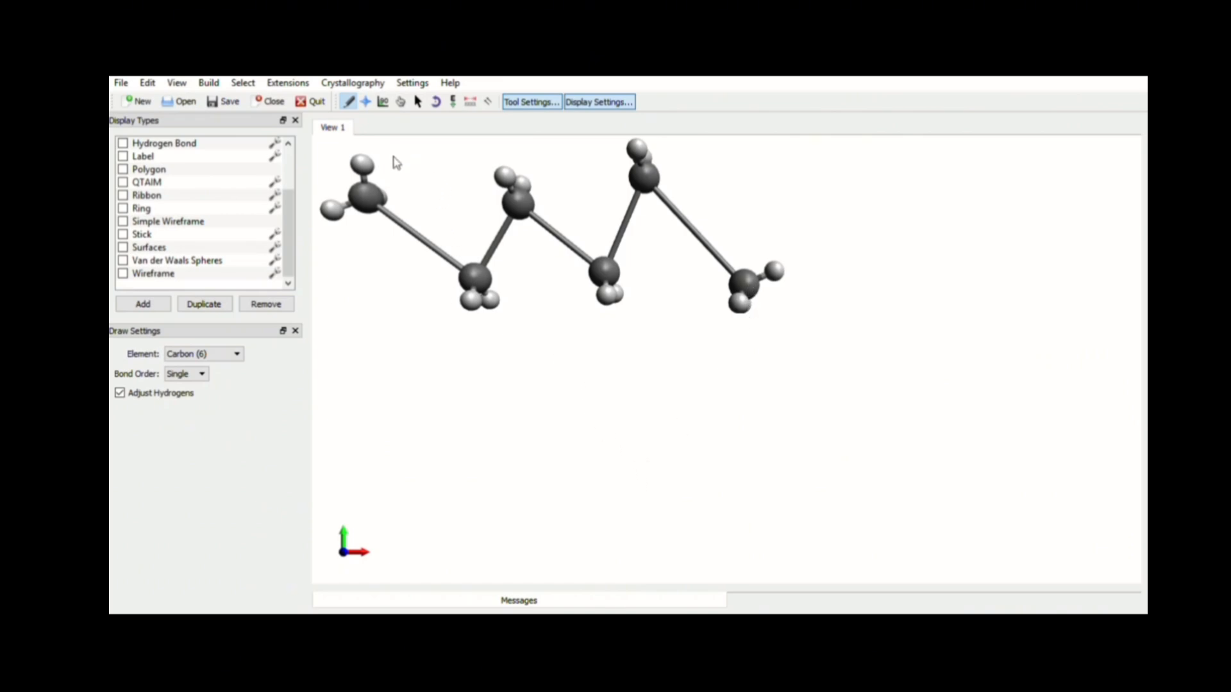
Switch to the Navigate tool and rotate, pan and zoom to inspect the carbon chain
click(366, 103)
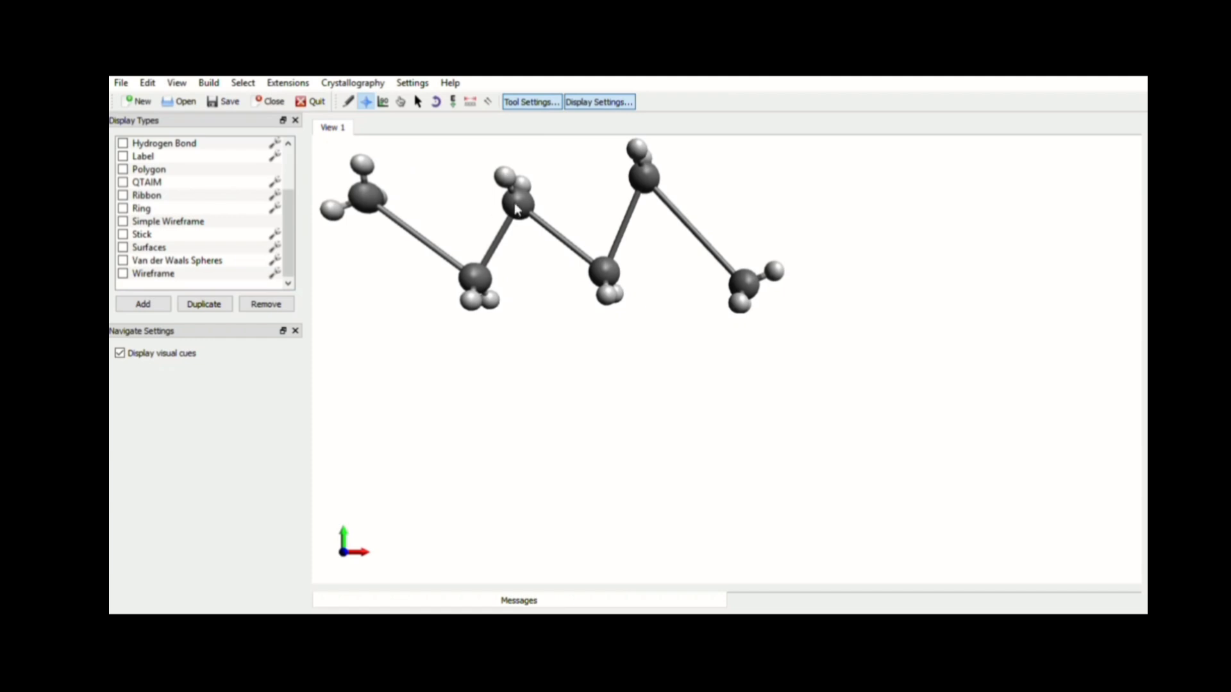
drag(518, 207, 552, 170)
drag(631, 356, 987, 383)
right_drag(764, 270, 680, 291)
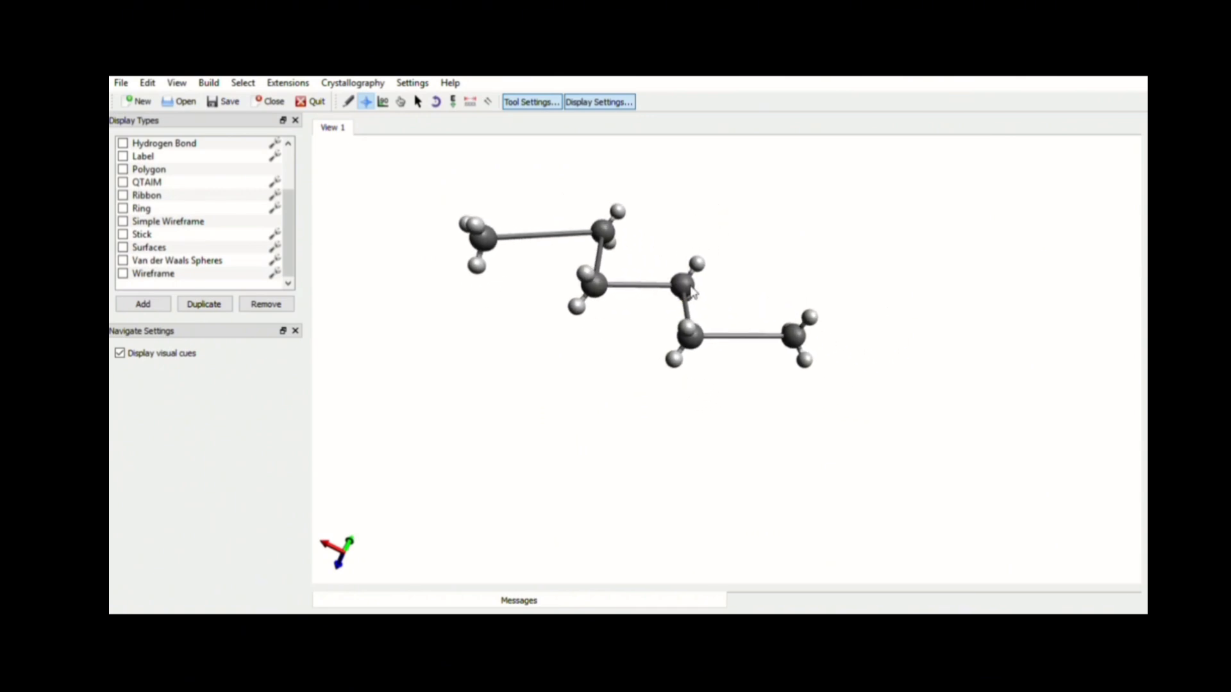
drag(680, 290, 511, 261)
drag(517, 187, 541, 146)
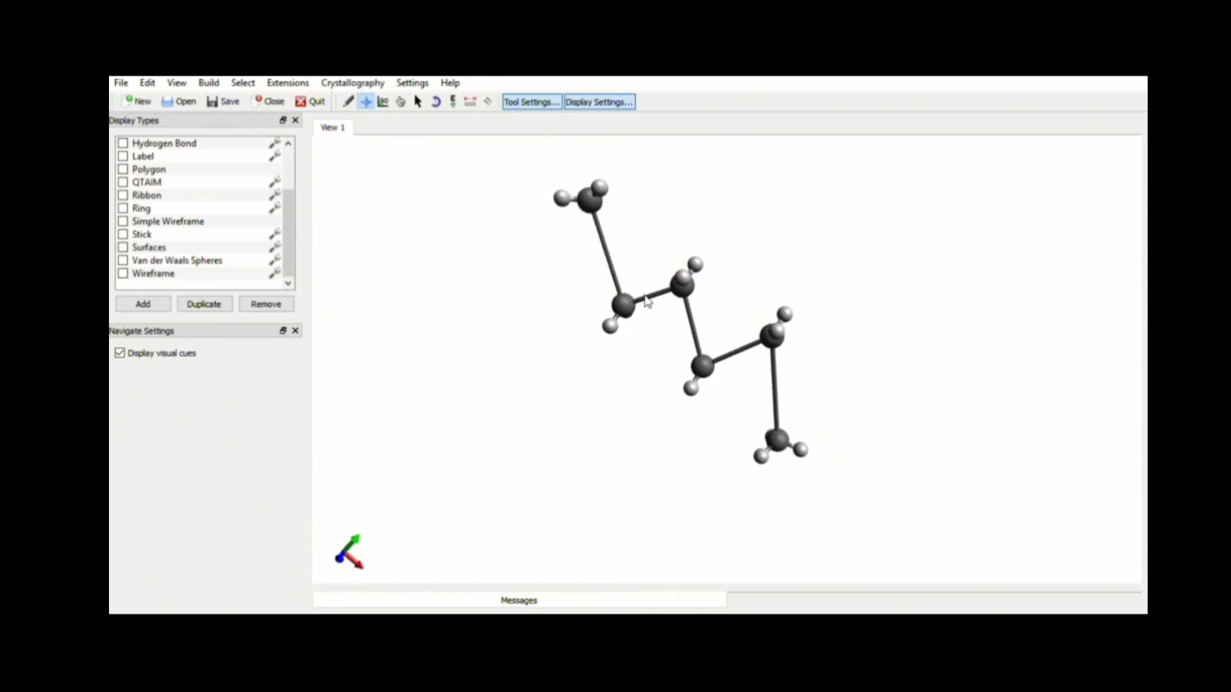
scroll(659, 315, up, 6)
scroll(658, 315, down, 6)
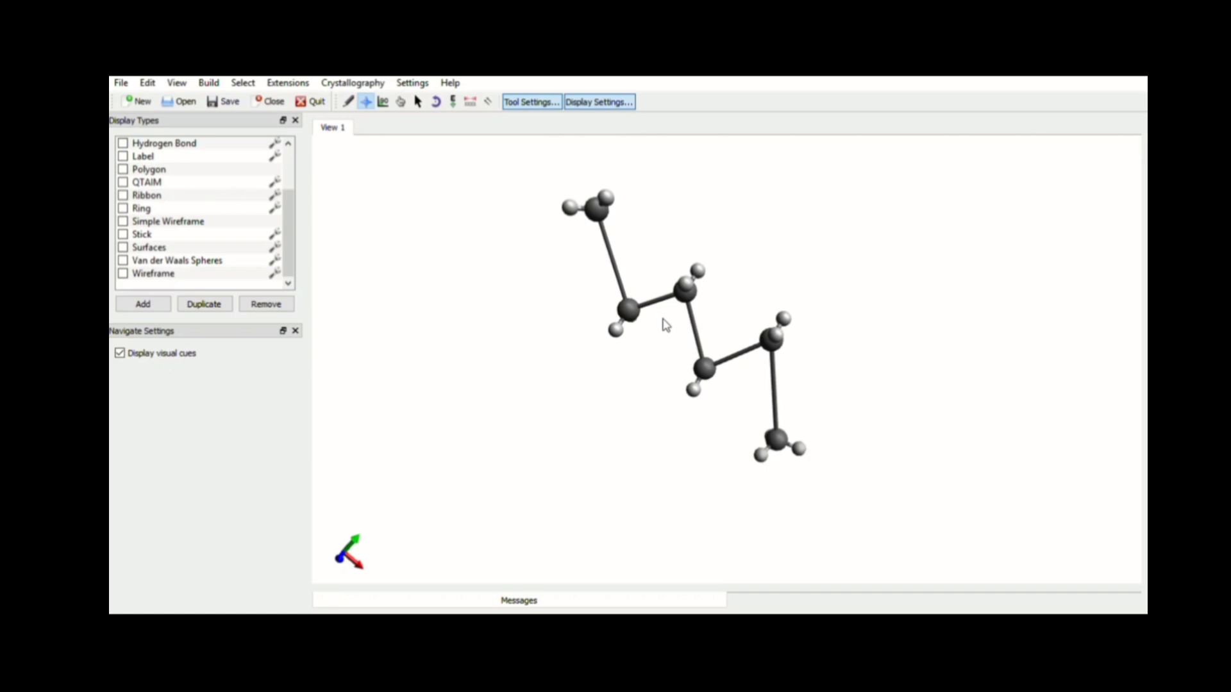
scroll(666, 326, down, 2)
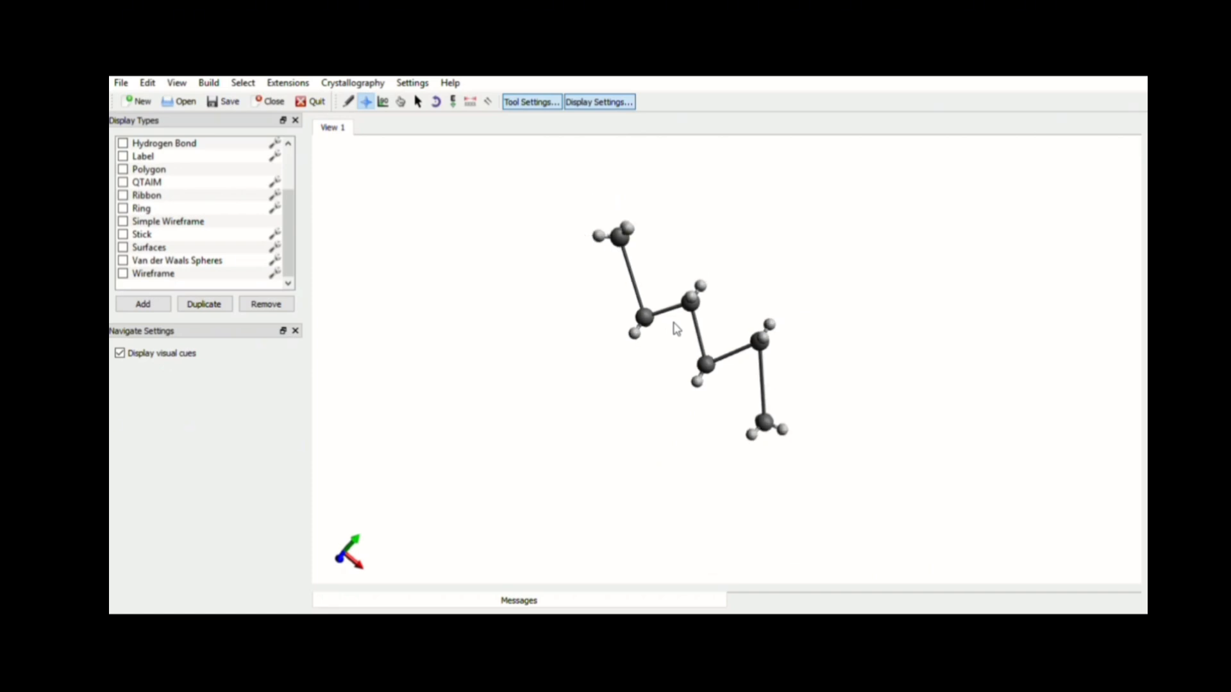
scroll(677, 329, up, 2)
scroll(677, 330, down, 3)
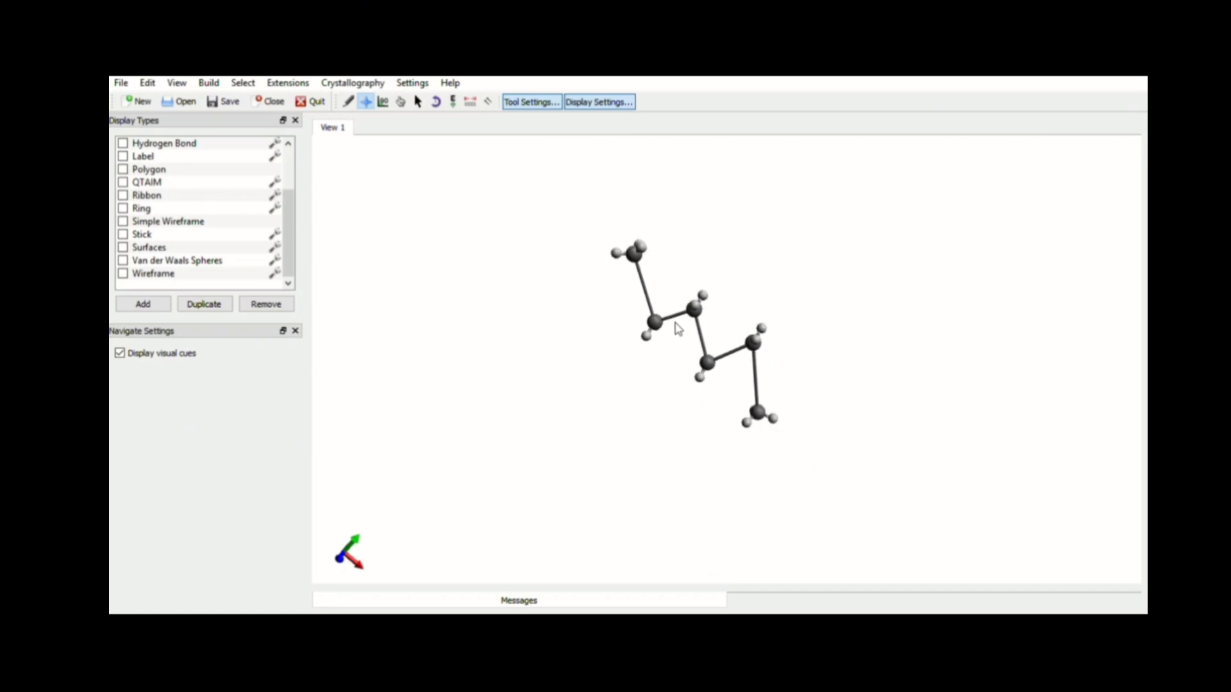
scroll(680, 330, up, 4)
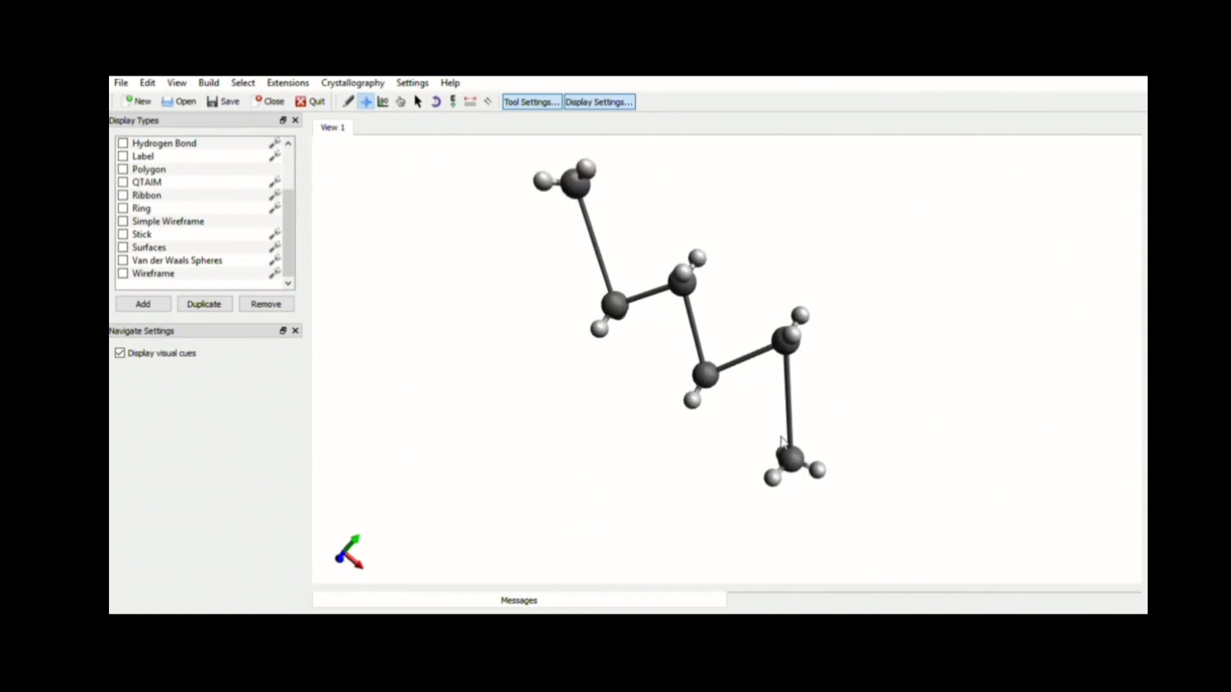
drag(701, 381, 1099, 641)
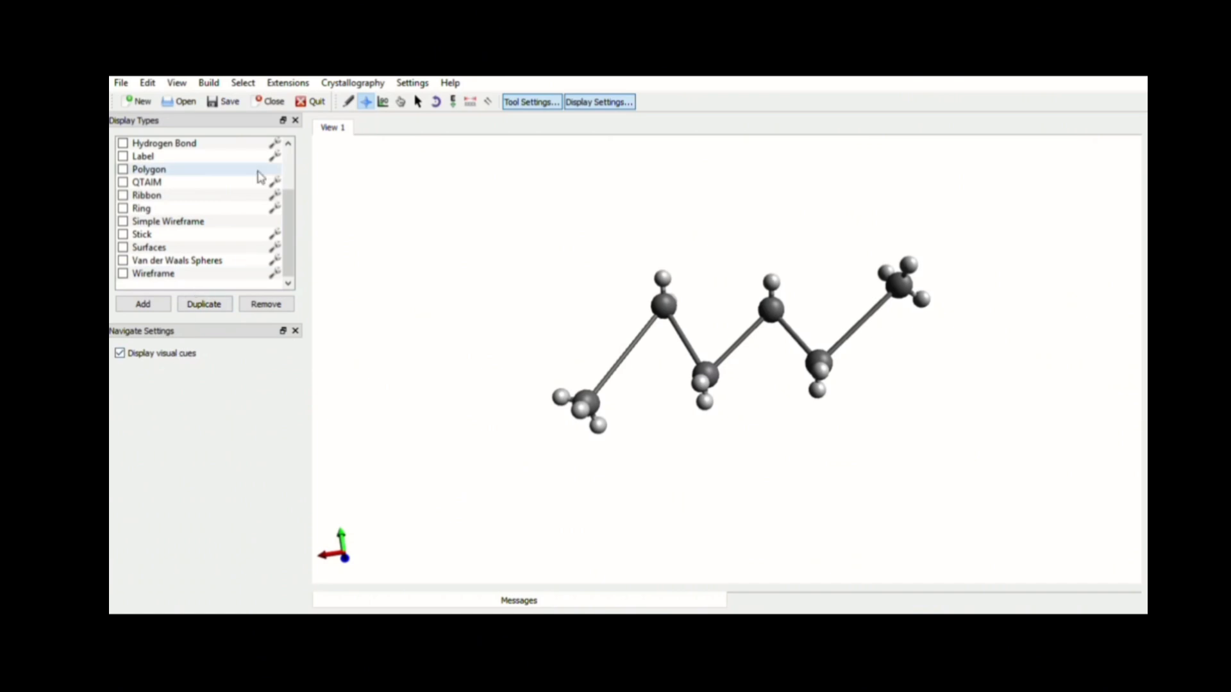
Attach an Oxygen (8) atom to the left terminal carbon with the Draw tool, then delete it again
click(349, 101)
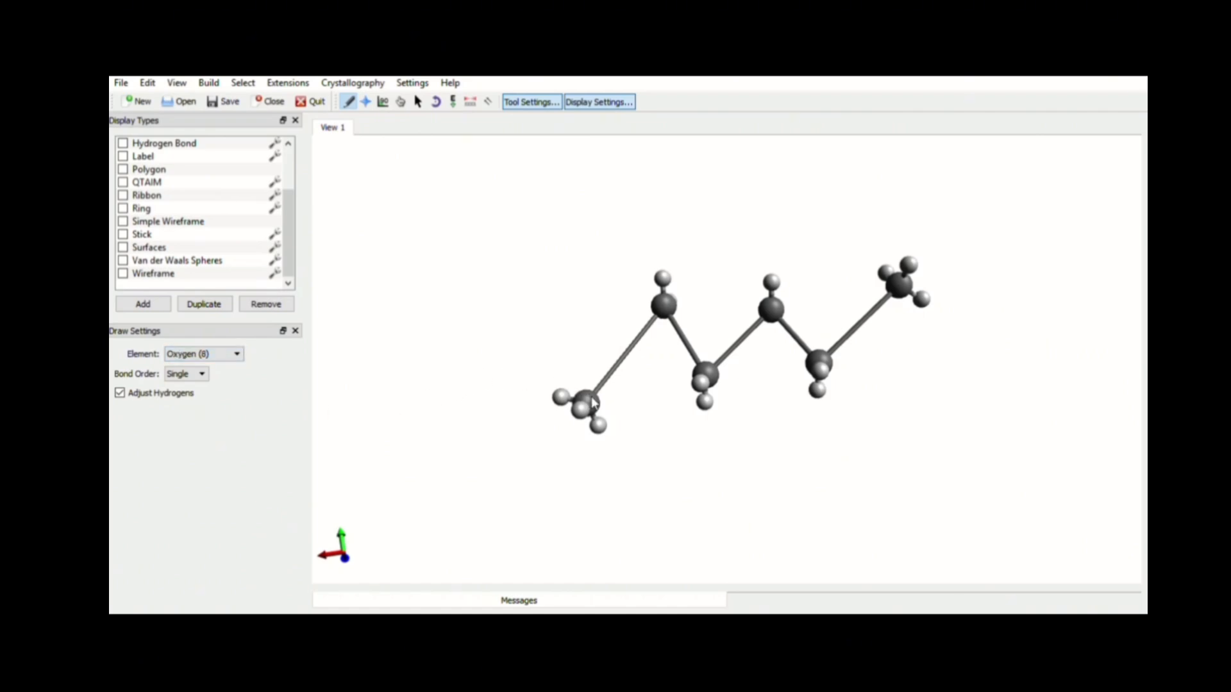
drag(593, 403, 573, 332)
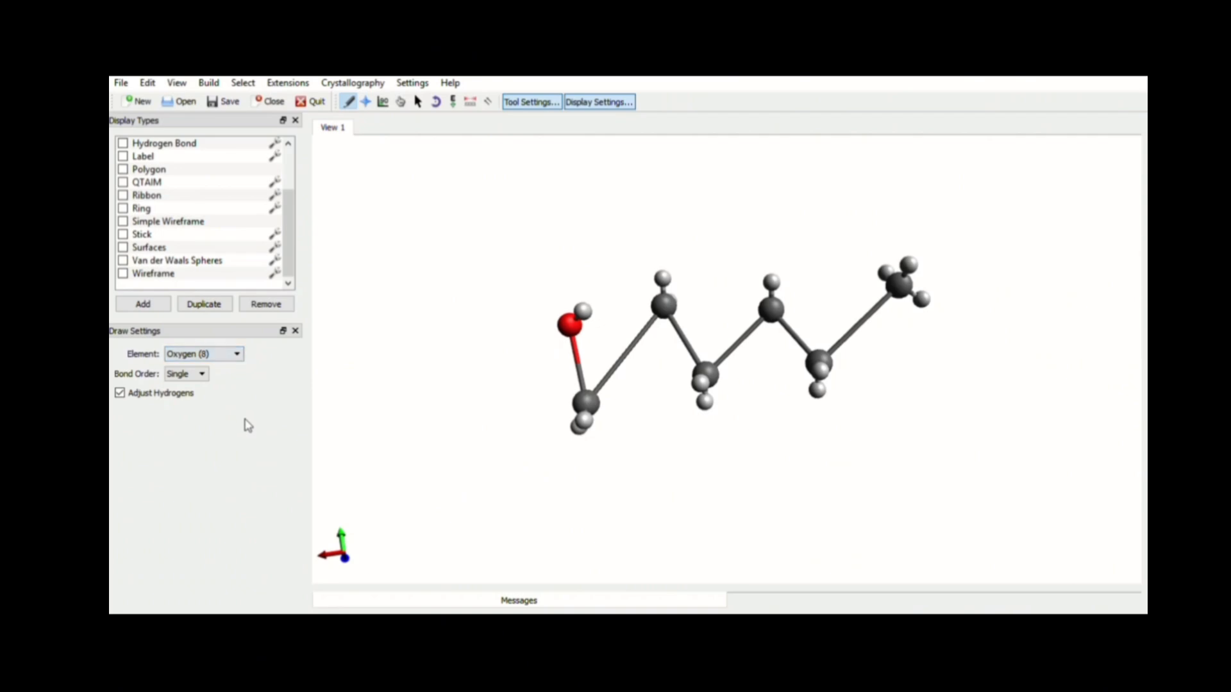
right_click(568, 326)
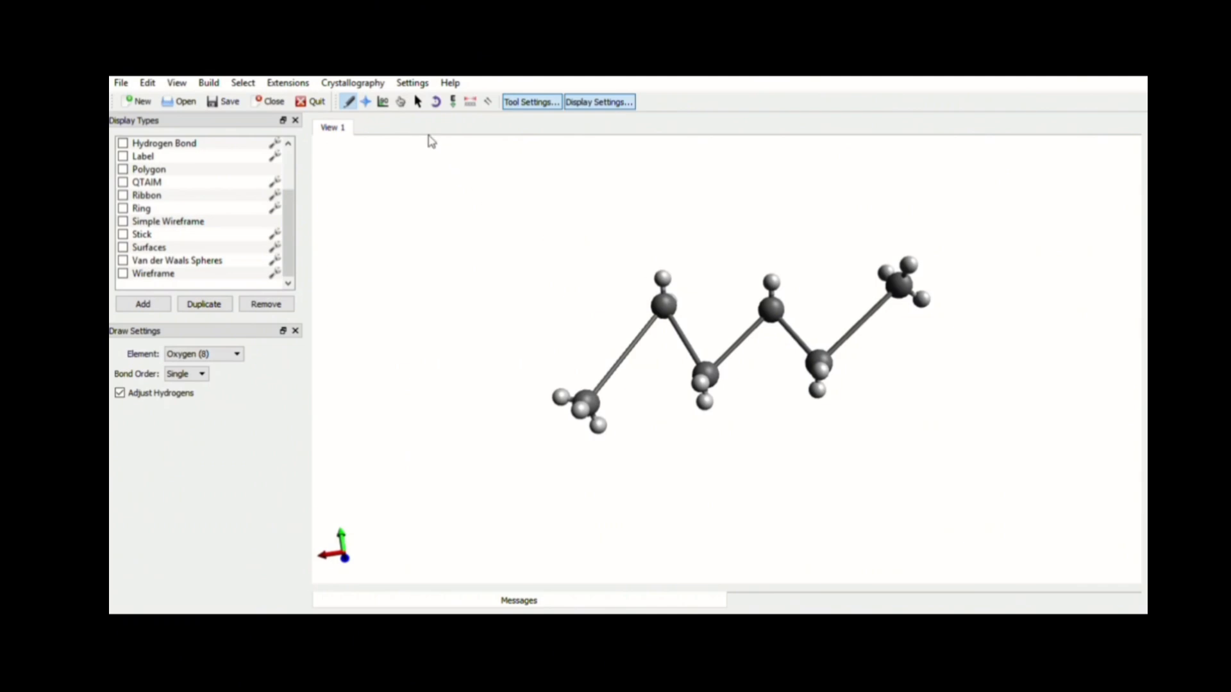
Reorient and zoom the chain with the Navigate tool, then activate the Auto Optimization tool
click(366, 101)
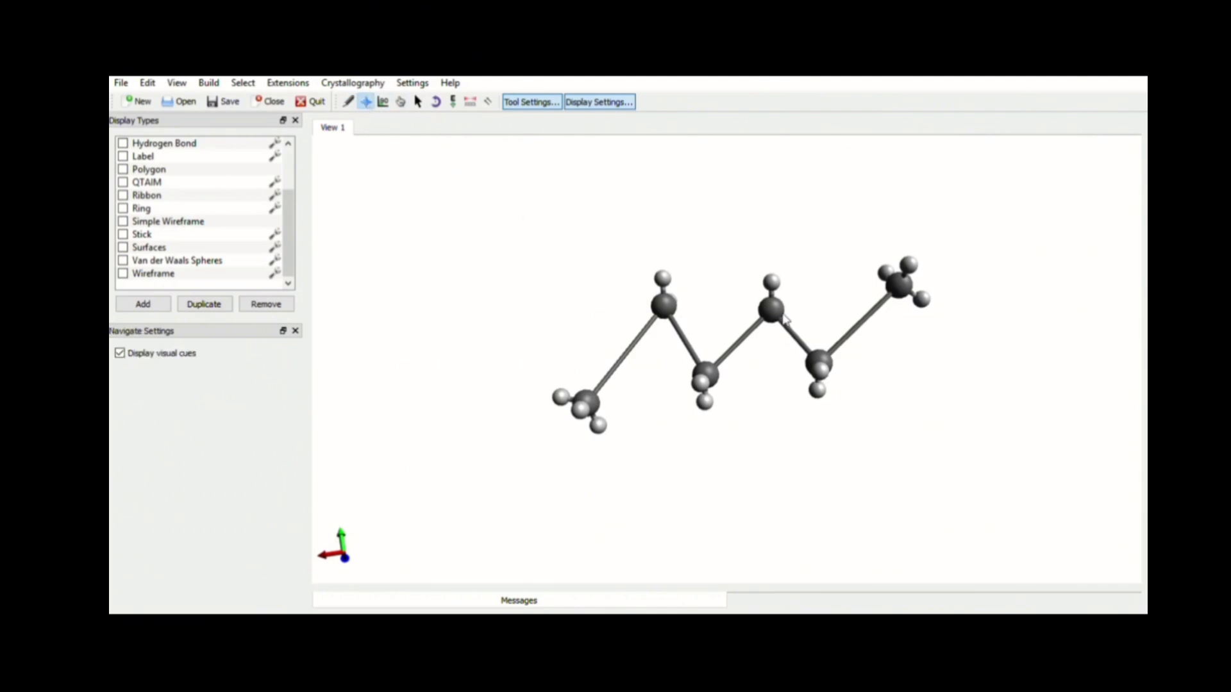
drag(785, 319, 791, 360)
right_drag(770, 315, 705, 318)
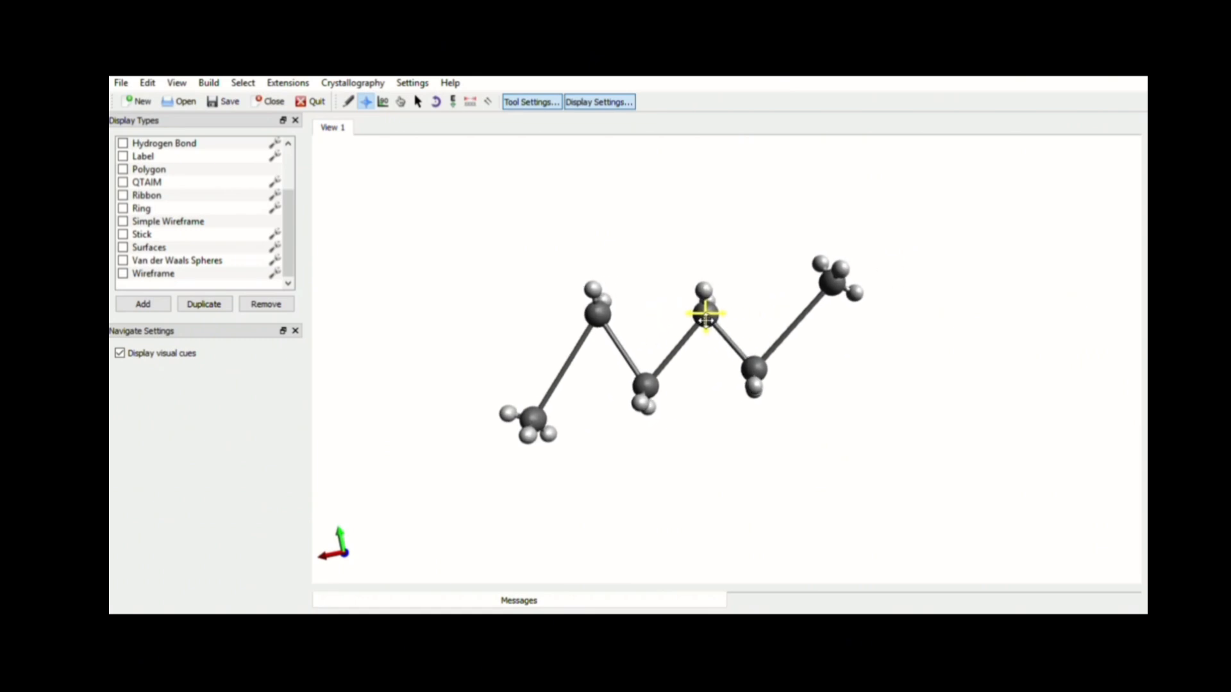
right_drag(706, 320, 699, 321)
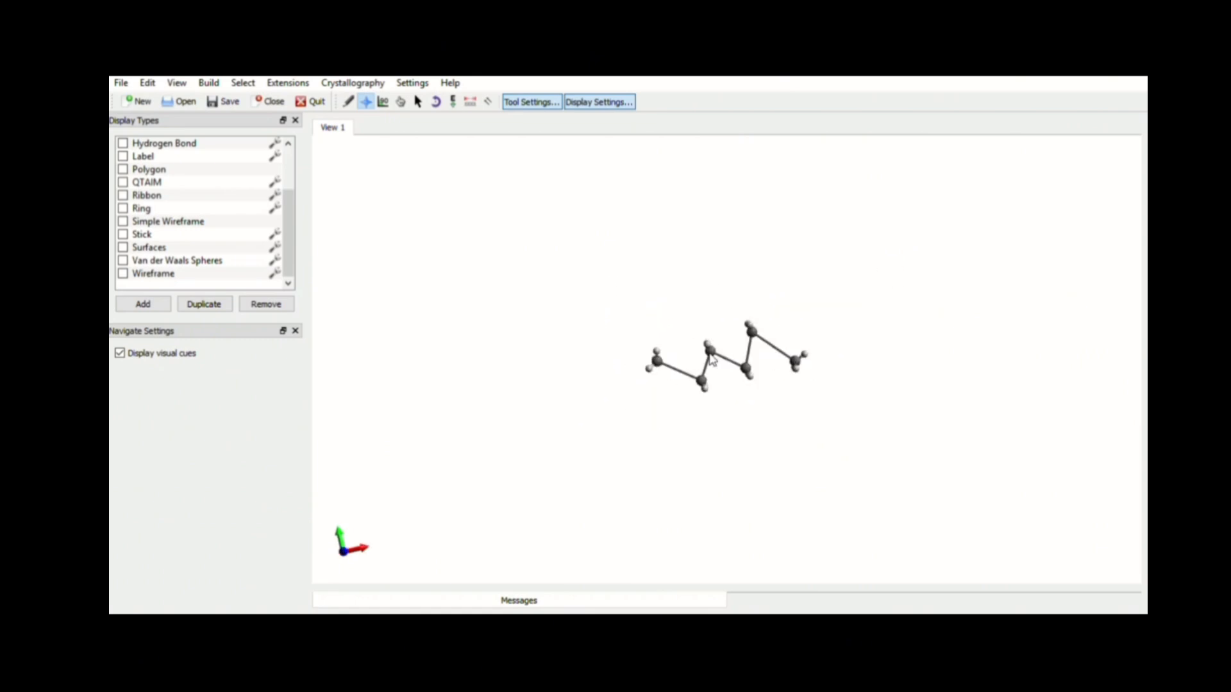
scroll(709, 356, up, 5)
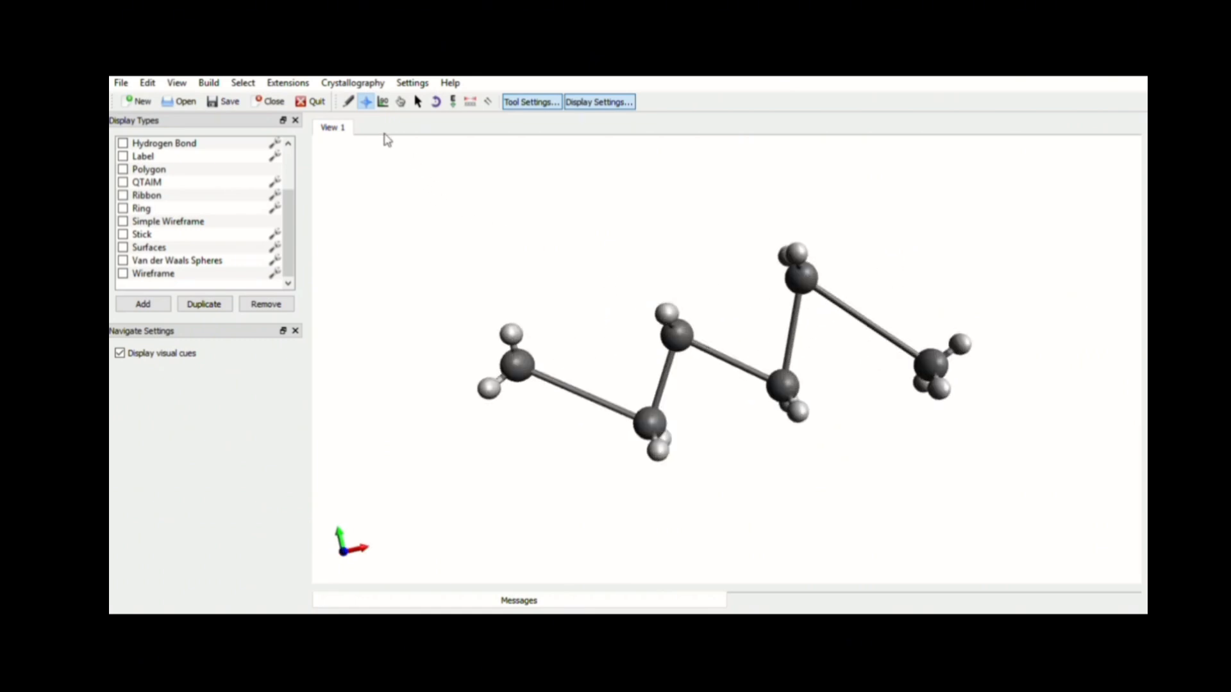
click(454, 101)
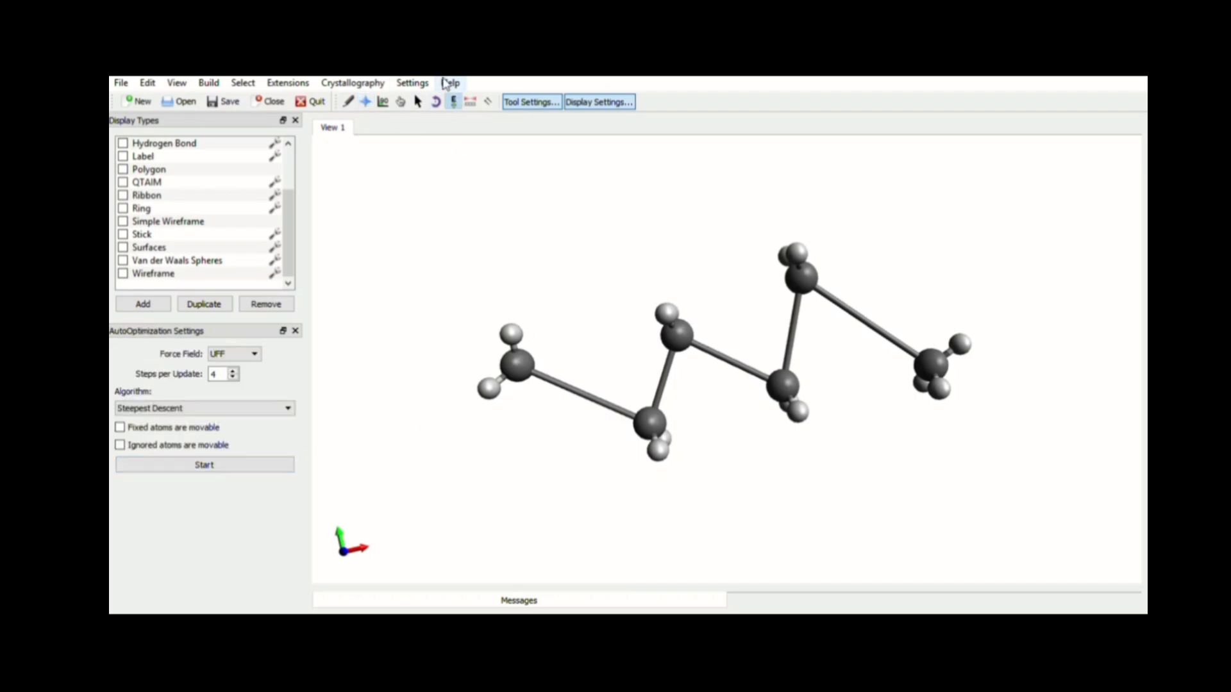
Run the Auto Optimization on the hexane chain with the UFF force field and Steepest Descent, then stop it
click(279, 465)
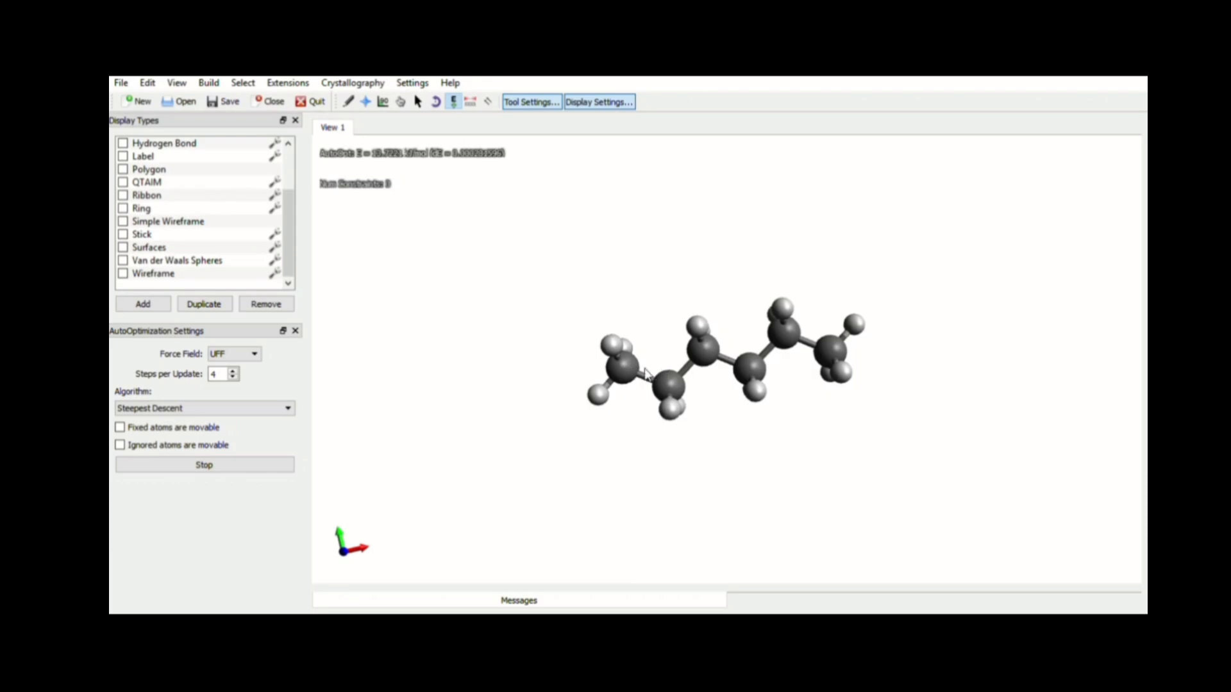
drag(621, 369, 499, 359)
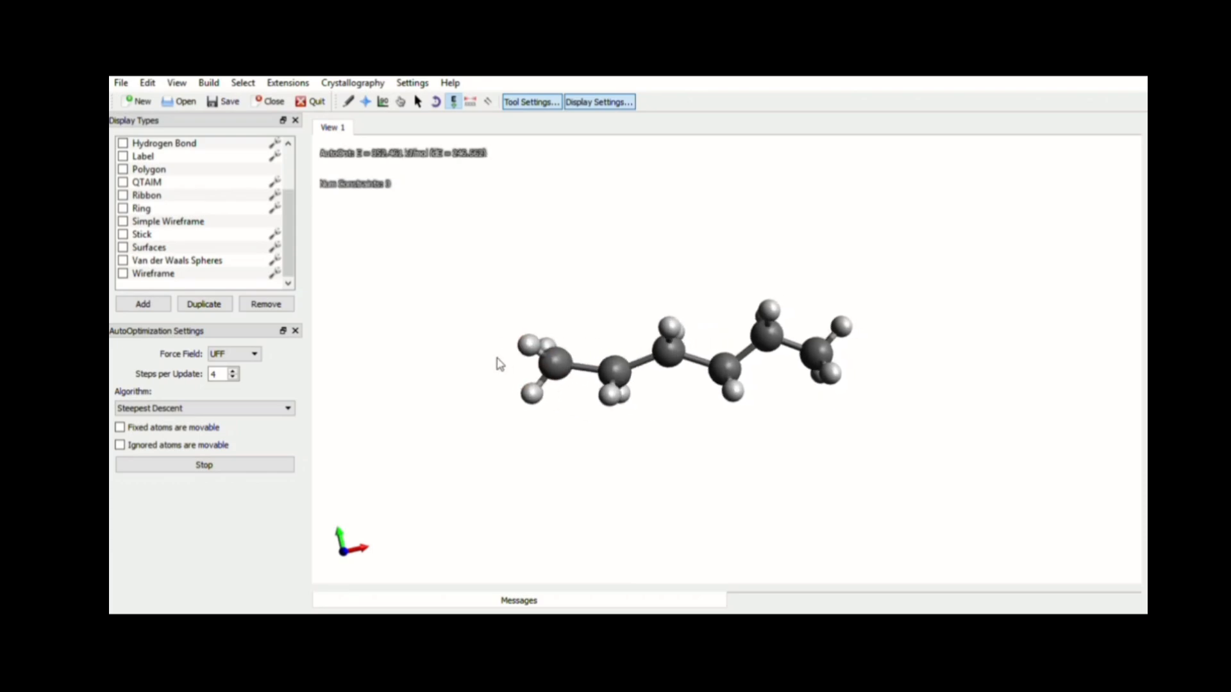
drag(668, 348, 657, 272)
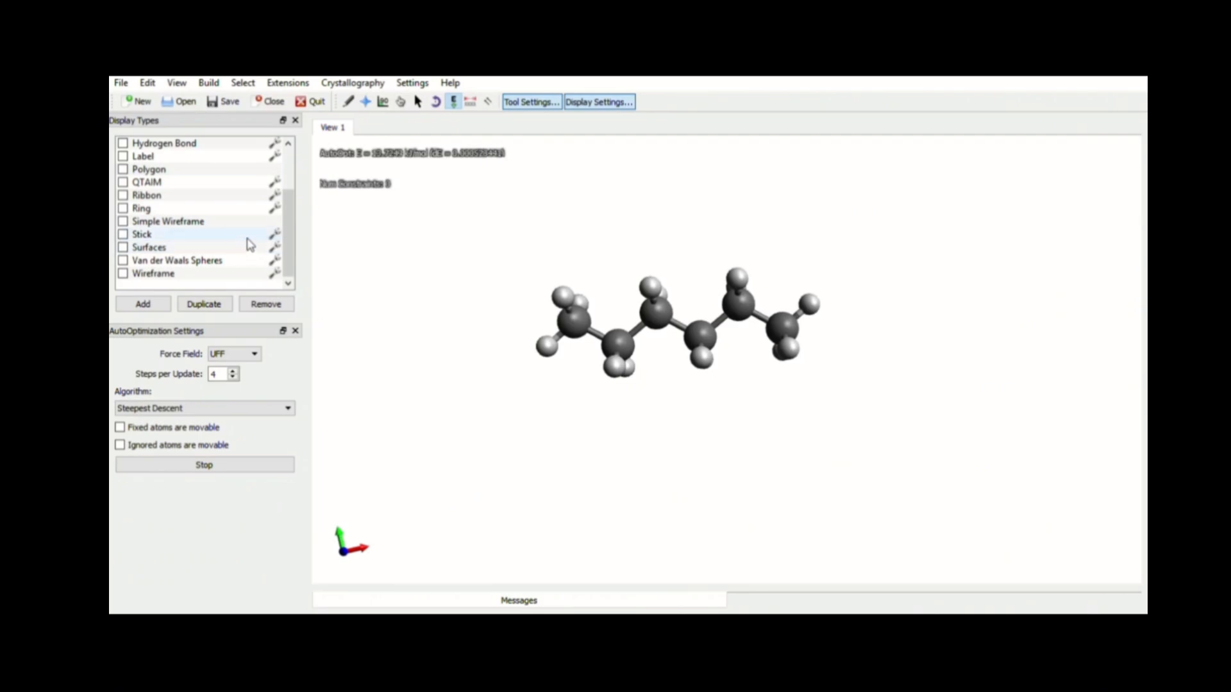
click(284, 464)
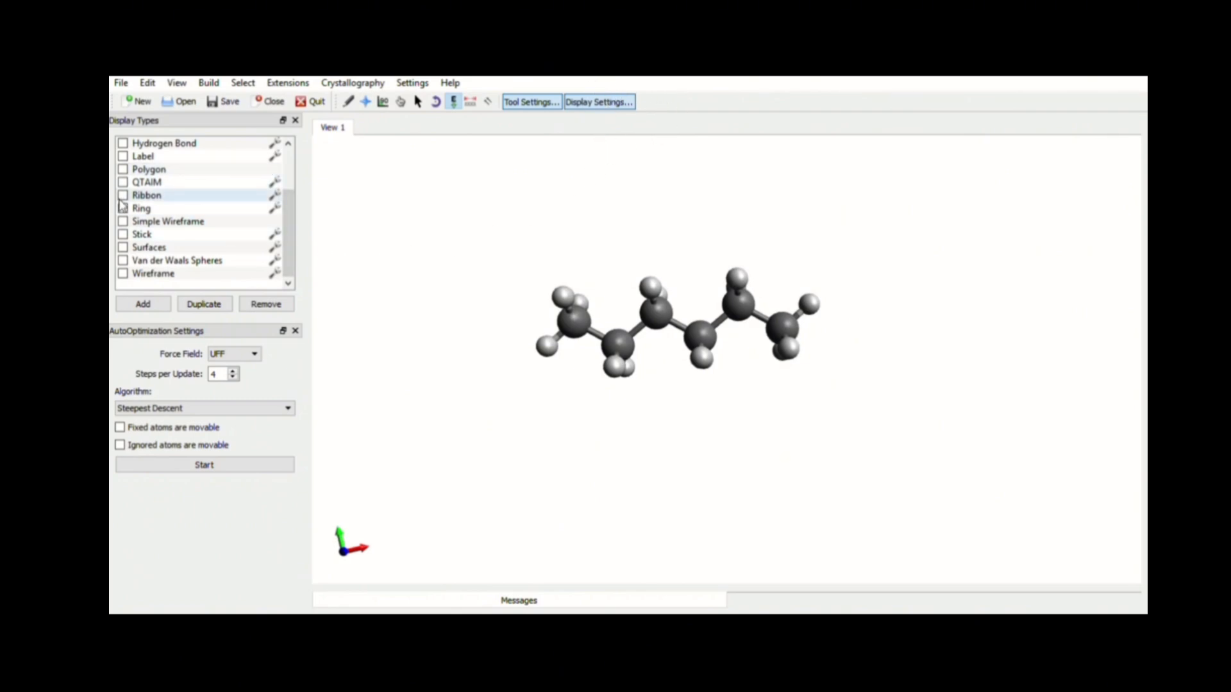
Turn on the Label display type to show atom labels and zoom in on the molecule
click(123, 156)
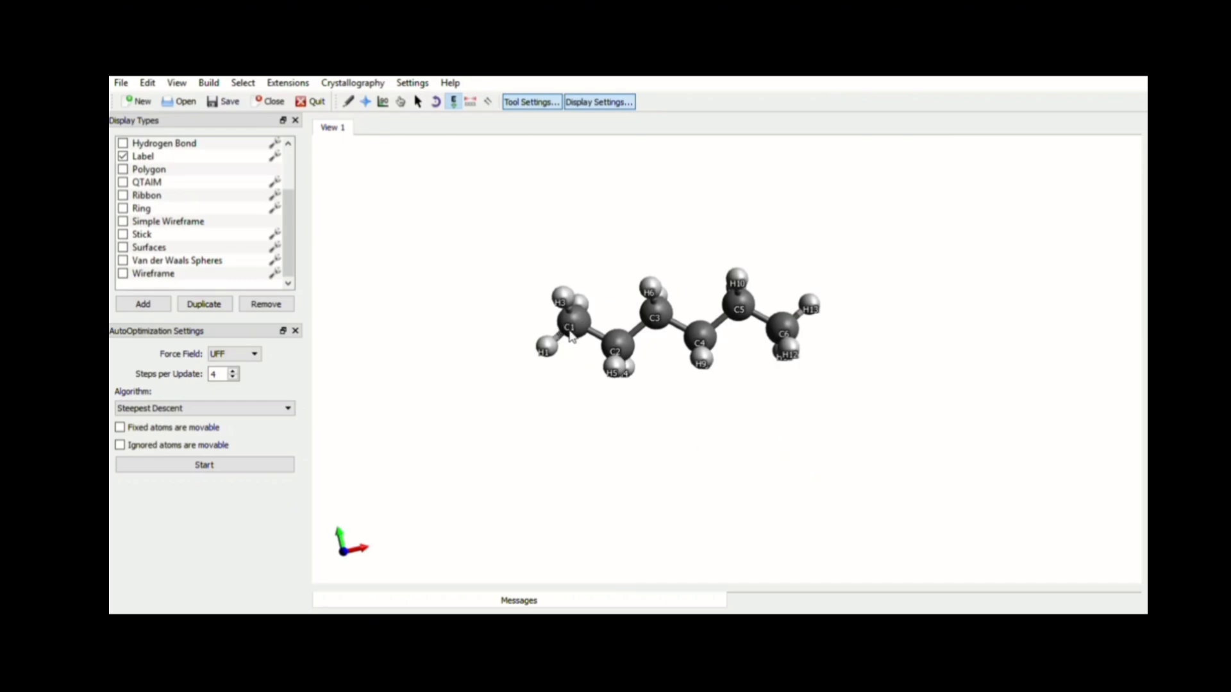
scroll(570, 335, up, 4)
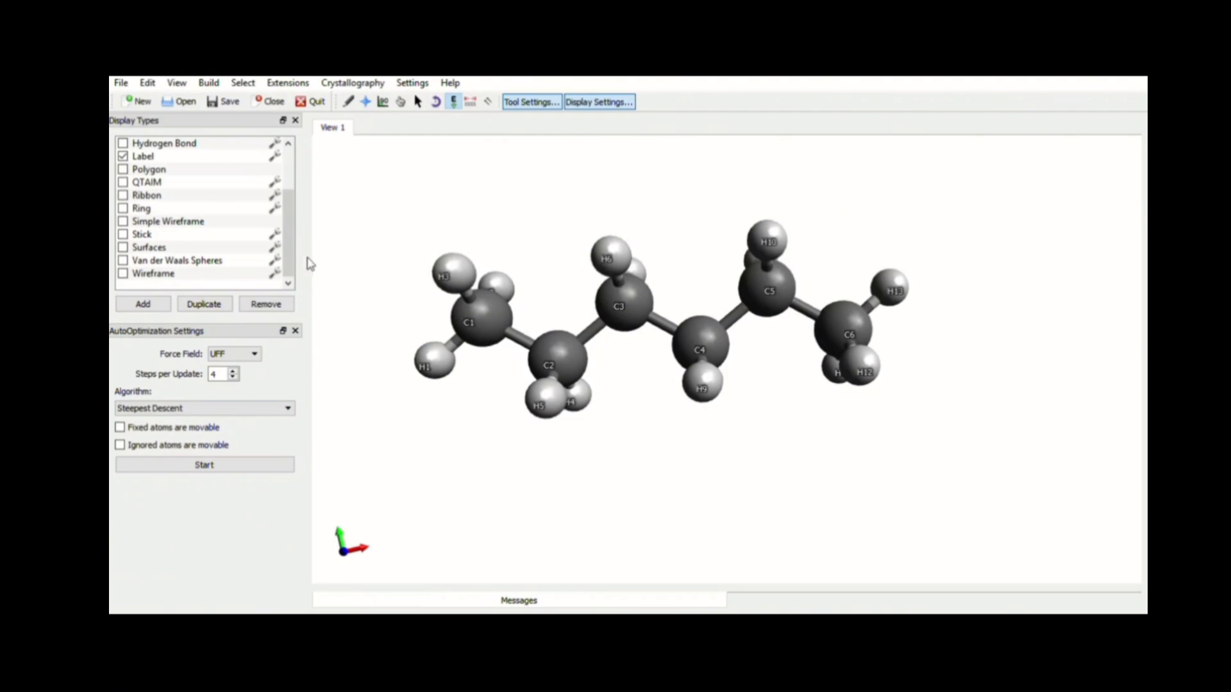
scroll(291, 215, up, 2)
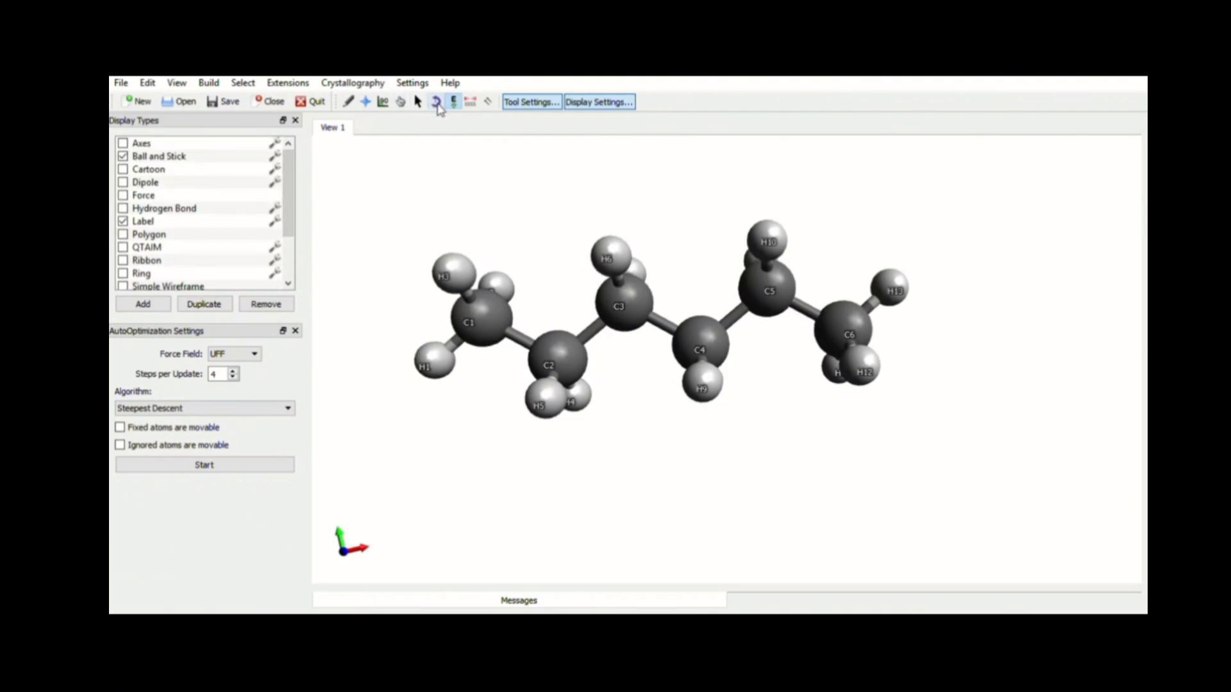
Spin the molecule with the Auto Rotate tool, adjusting its rotation, then stop the rotation
click(437, 103)
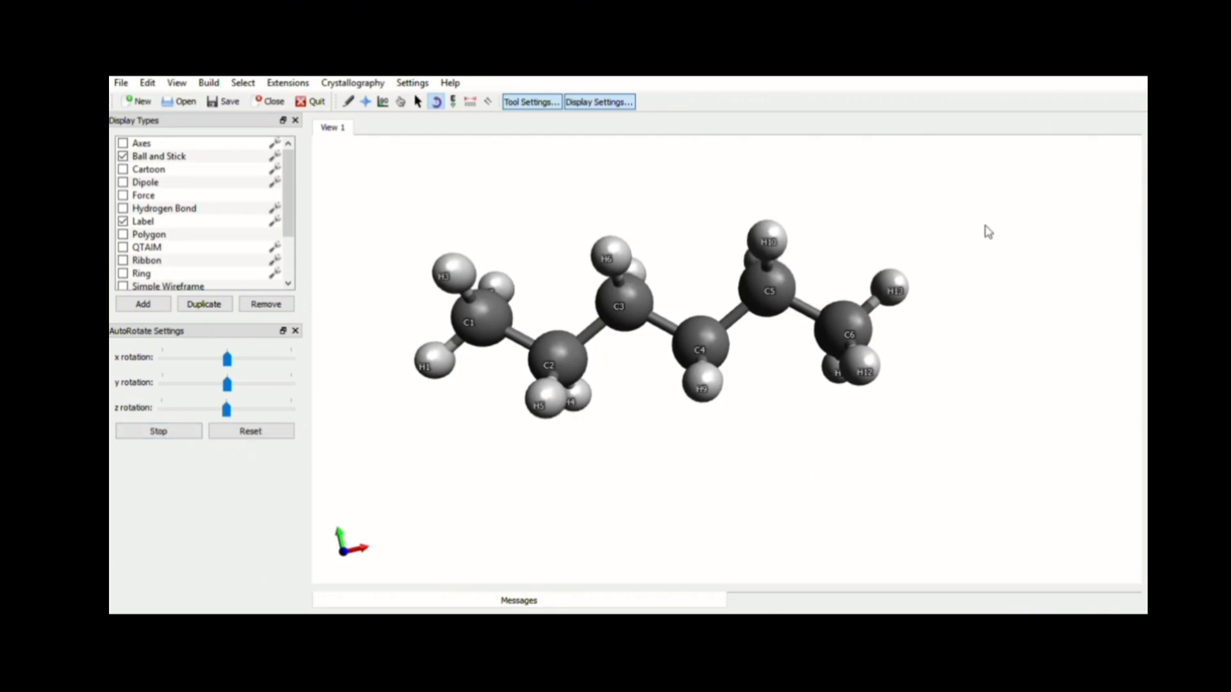
drag(987, 227, 965, 338)
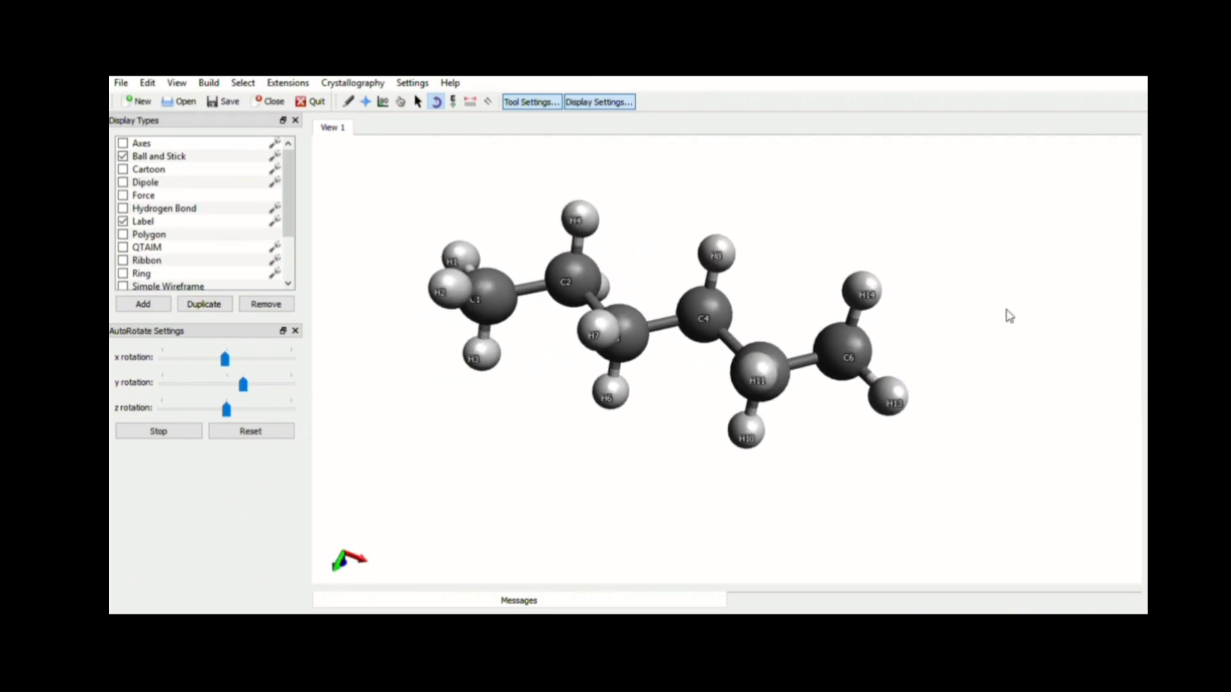
drag(993, 264, 923, 305)
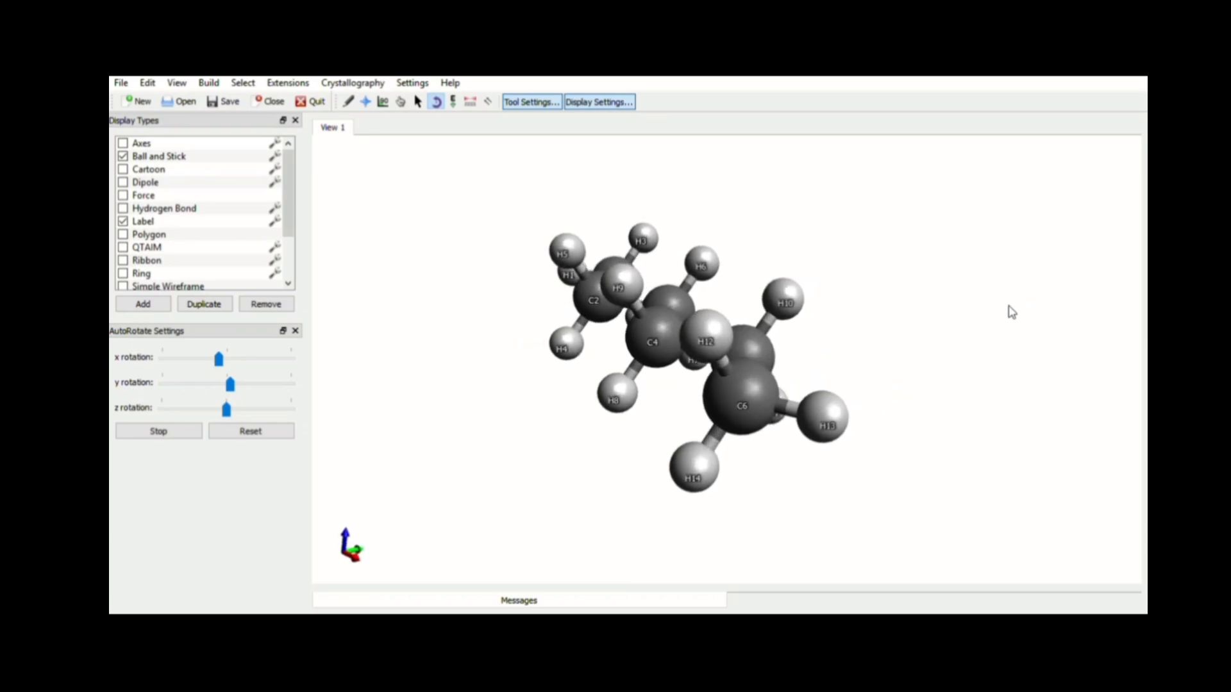
drag(1030, 281, 706, 438)
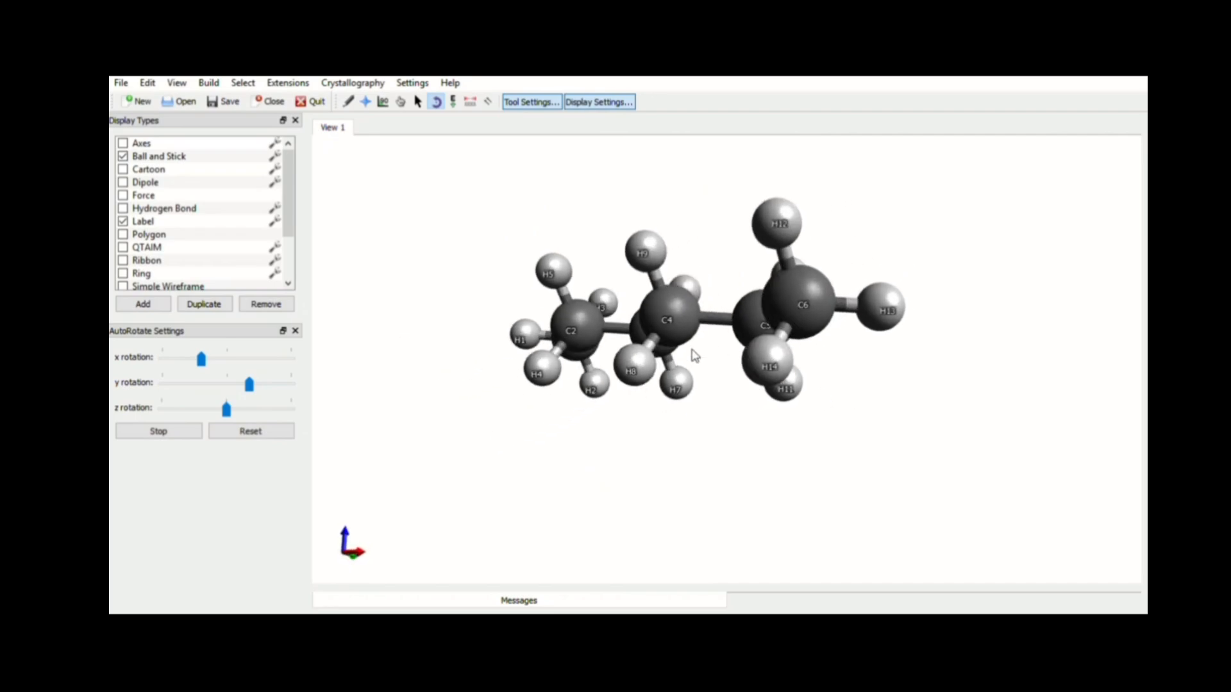
click(192, 431)
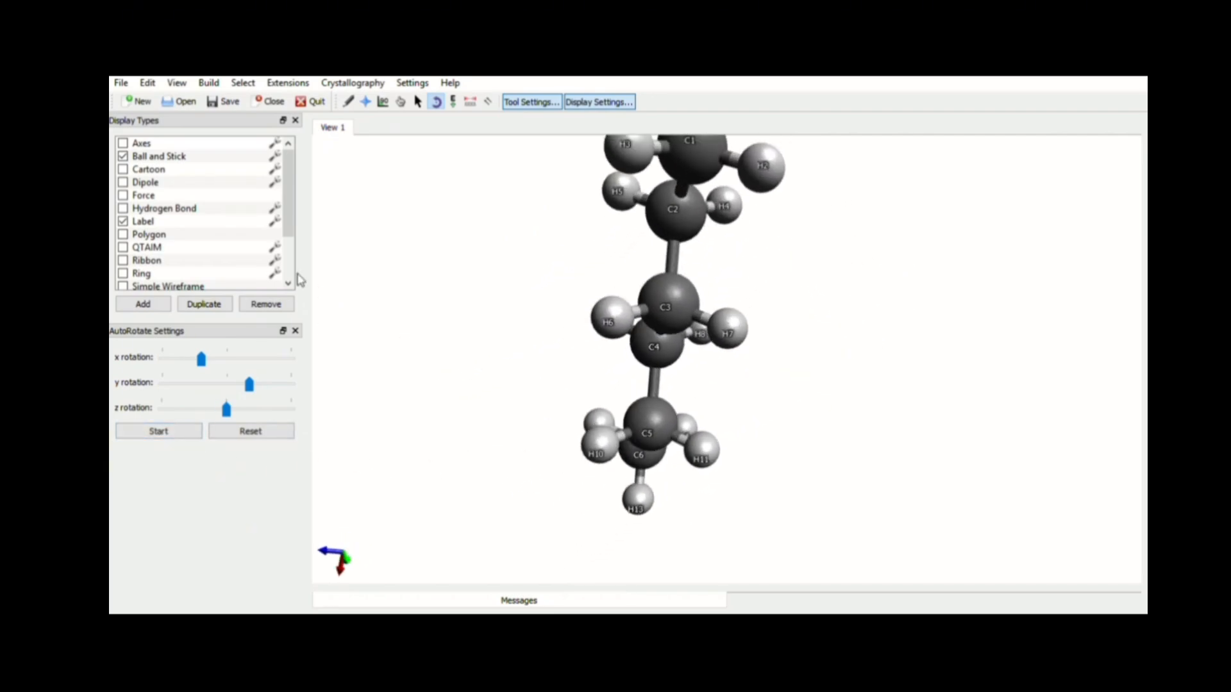
Switch to the Selection tool, box-select all atoms of the molecule, then clear the selection
click(401, 102)
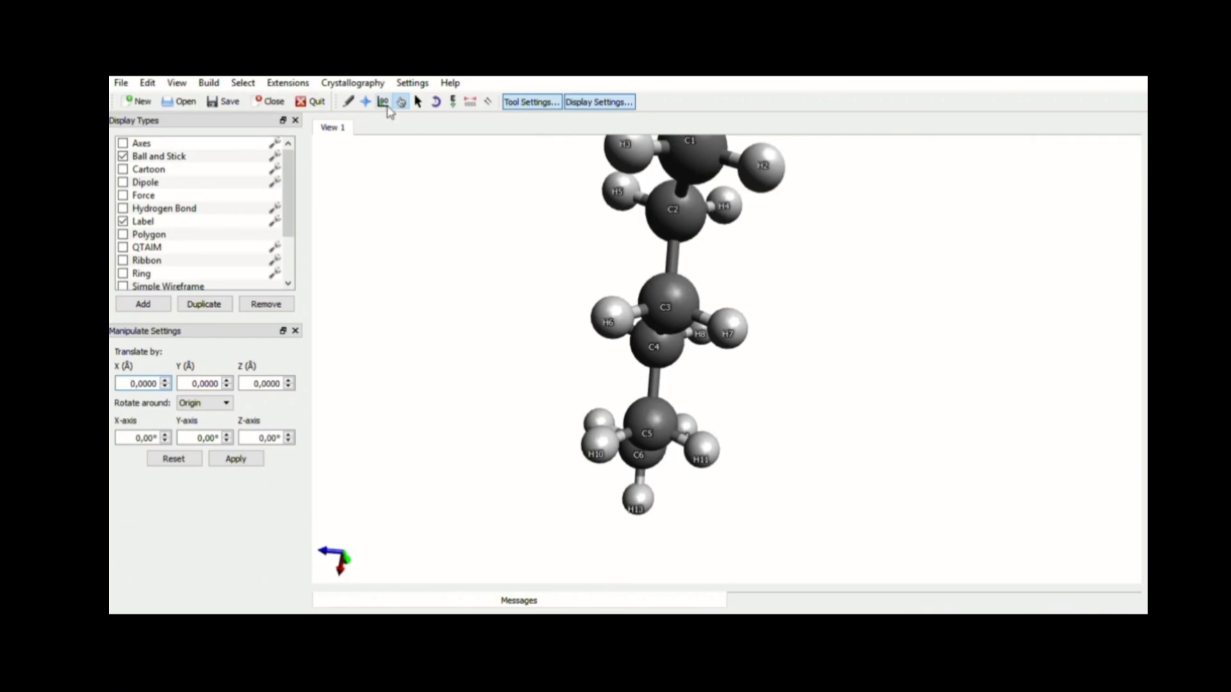
click(418, 102)
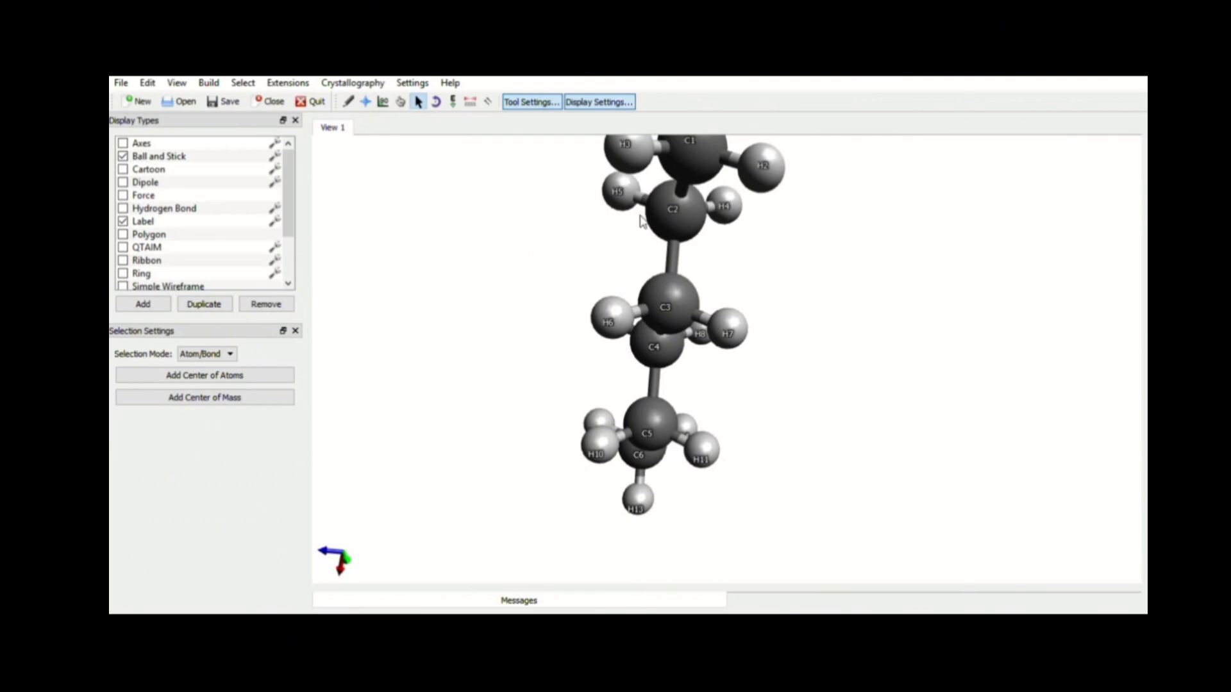
drag(610, 502, 763, 112)
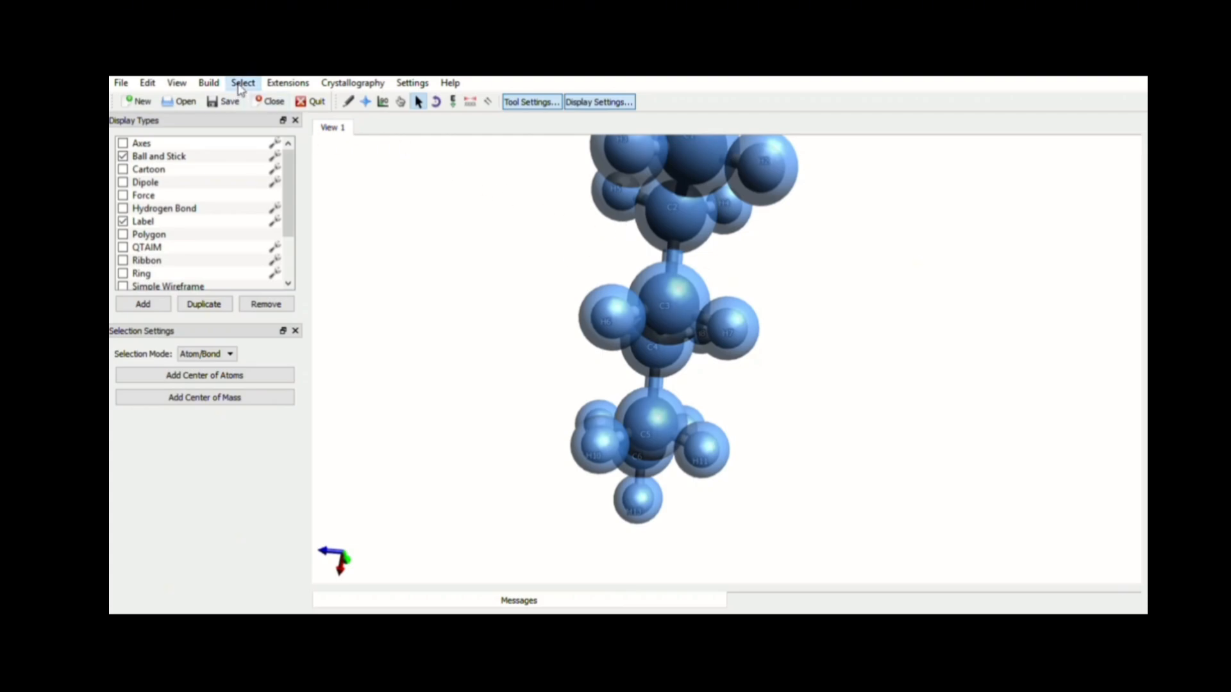
click(262, 120)
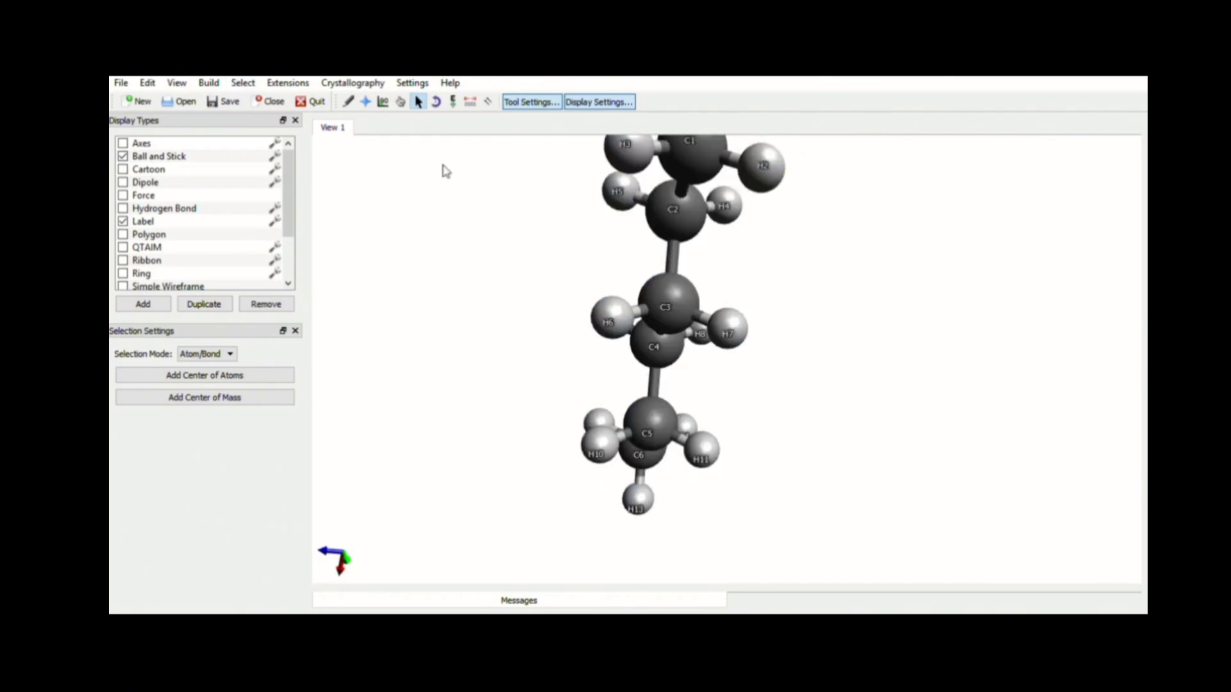
Reorient the chain and measure the bond distances and angle across carbons C1, C2 and C3 with the Measure tool
click(366, 101)
drag(654, 430, 731, 580)
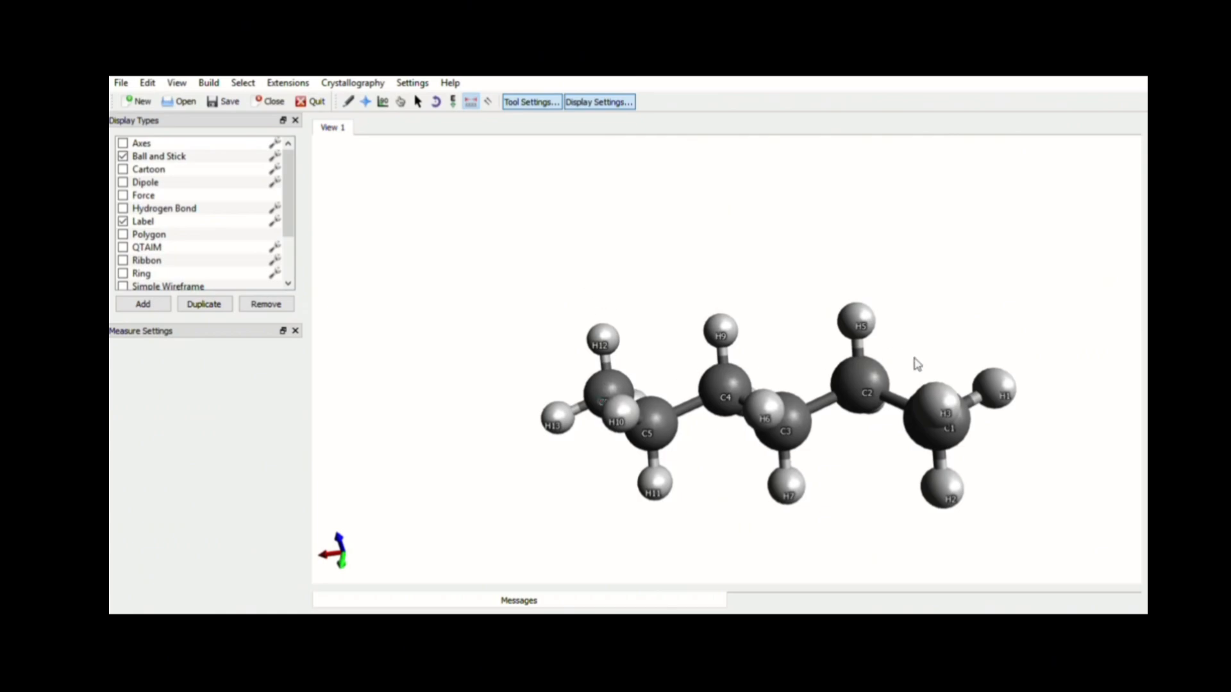
click(950, 433)
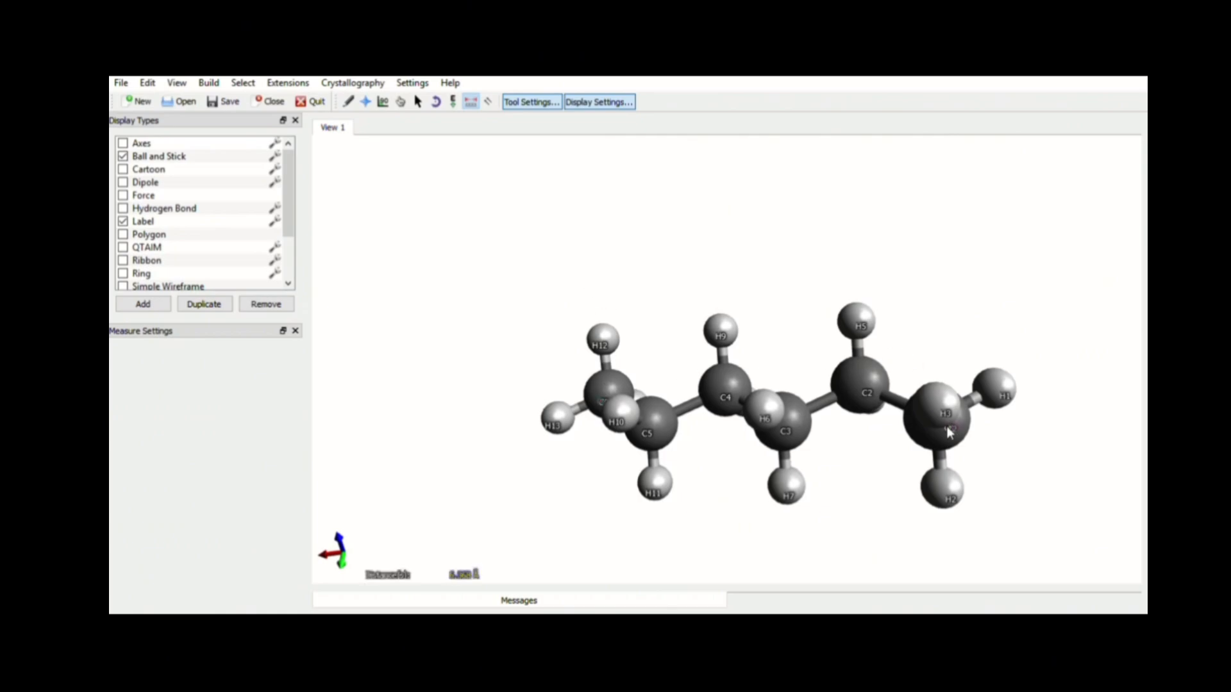
click(861, 397)
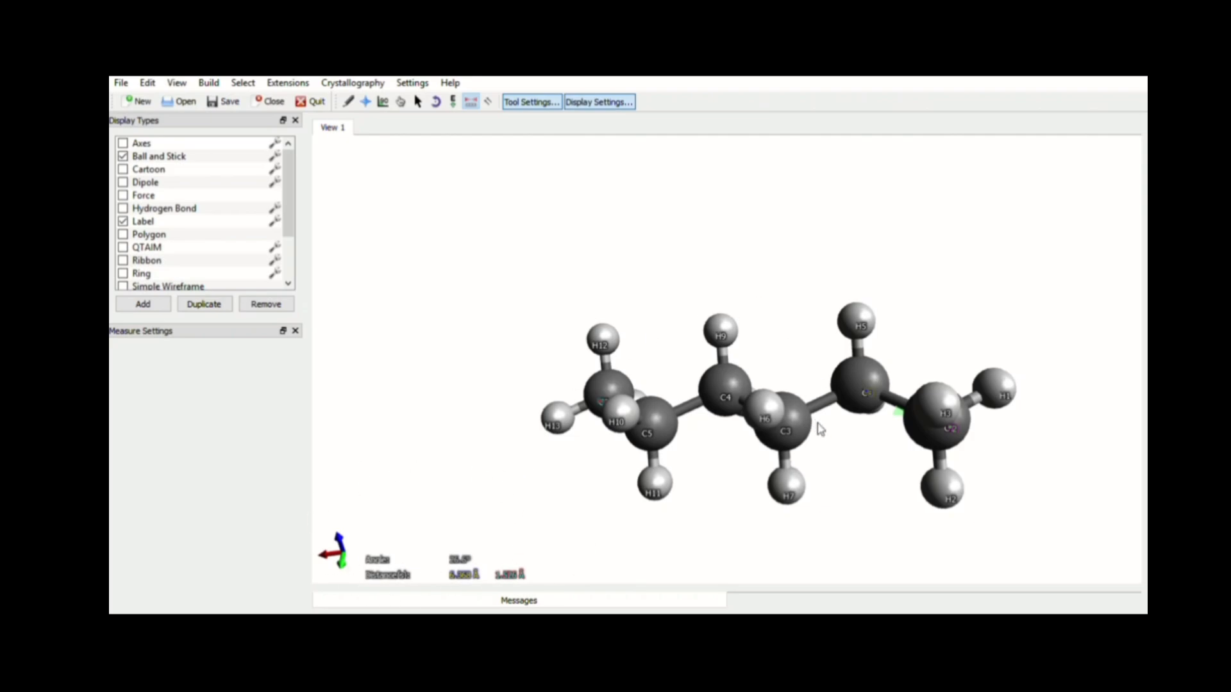
click(796, 432)
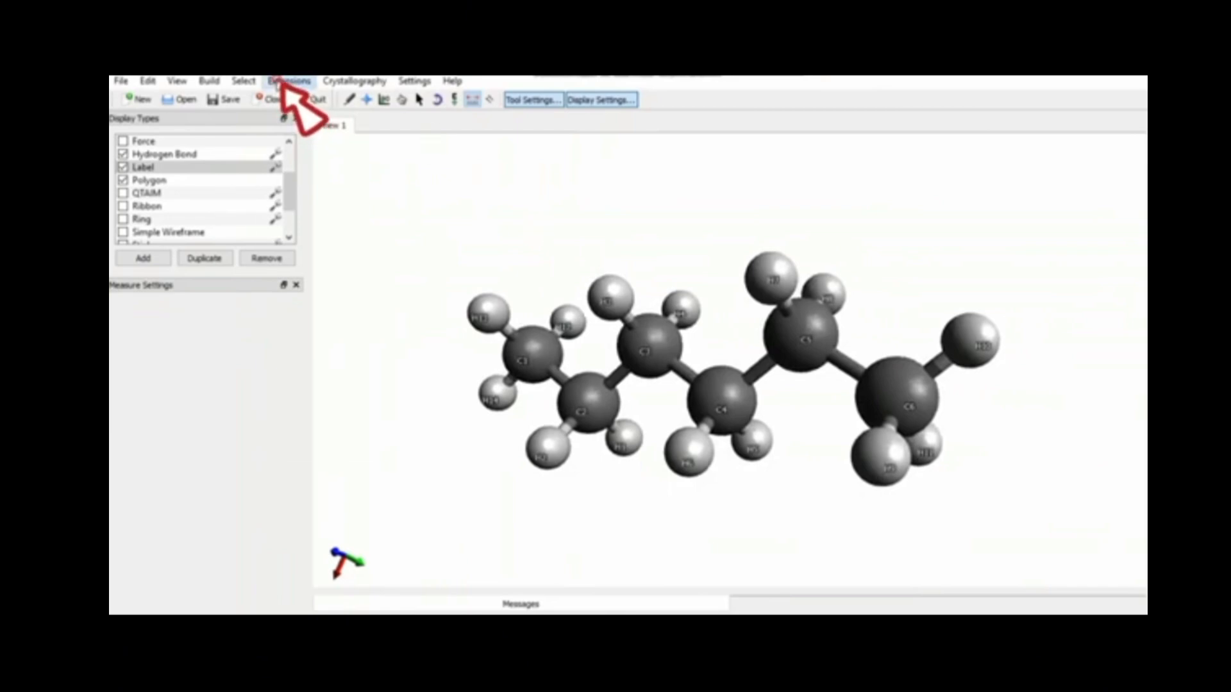
Calculate the molecule's energy with the molecular mechanics extension and dismiss the result
click(279, 84)
mouse_move(300, 138)
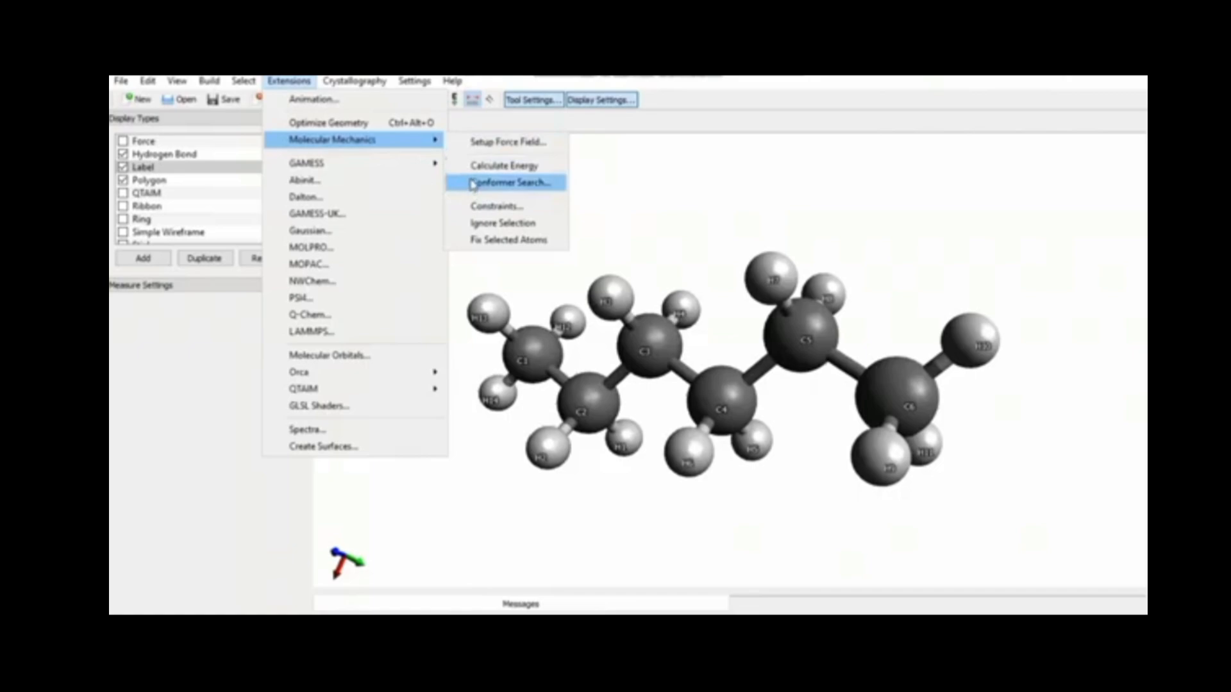
click(475, 166)
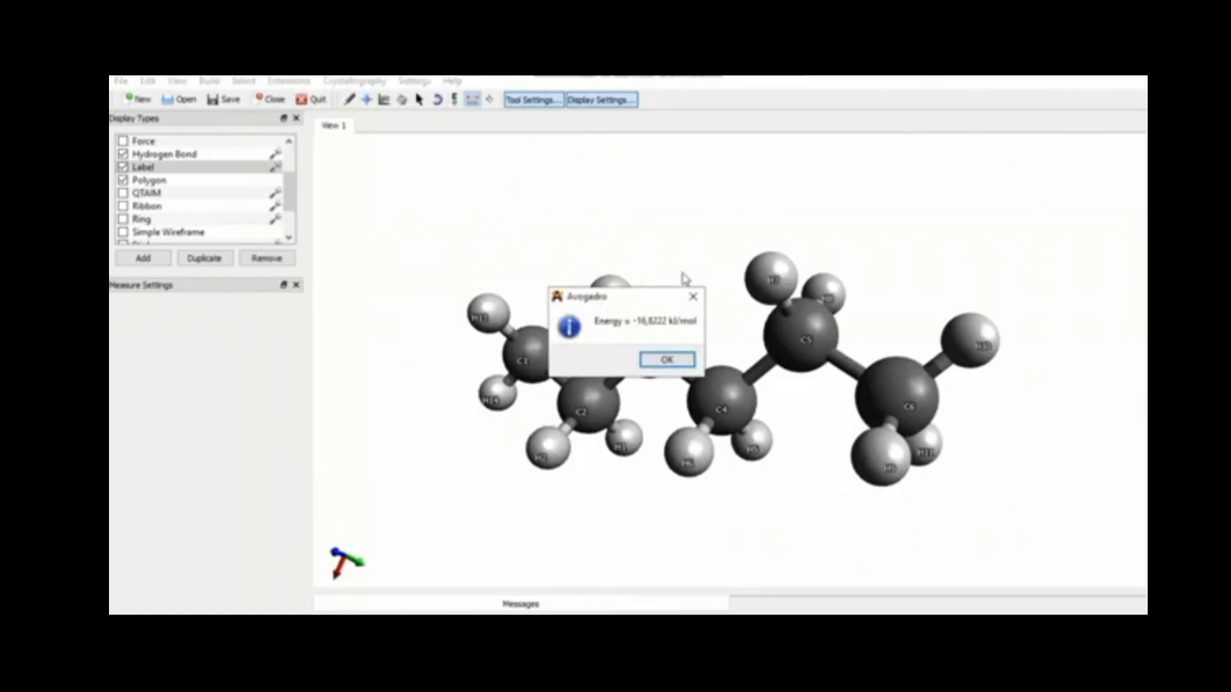
click(666, 361)
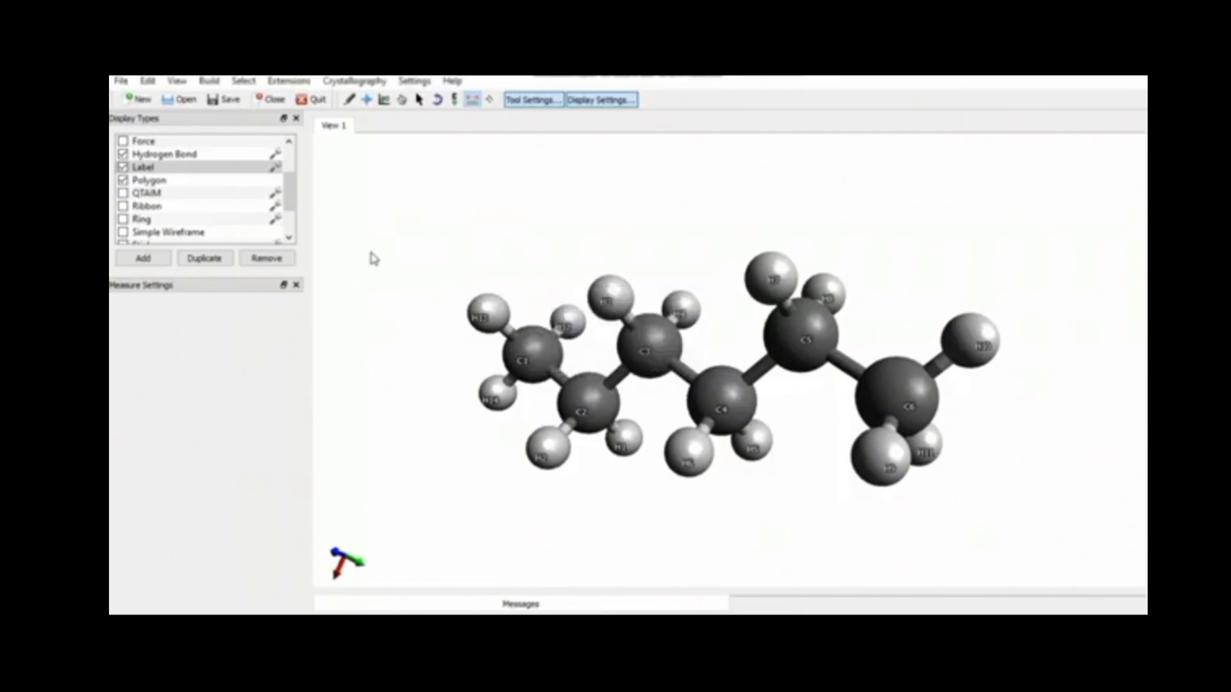
click(177, 80)
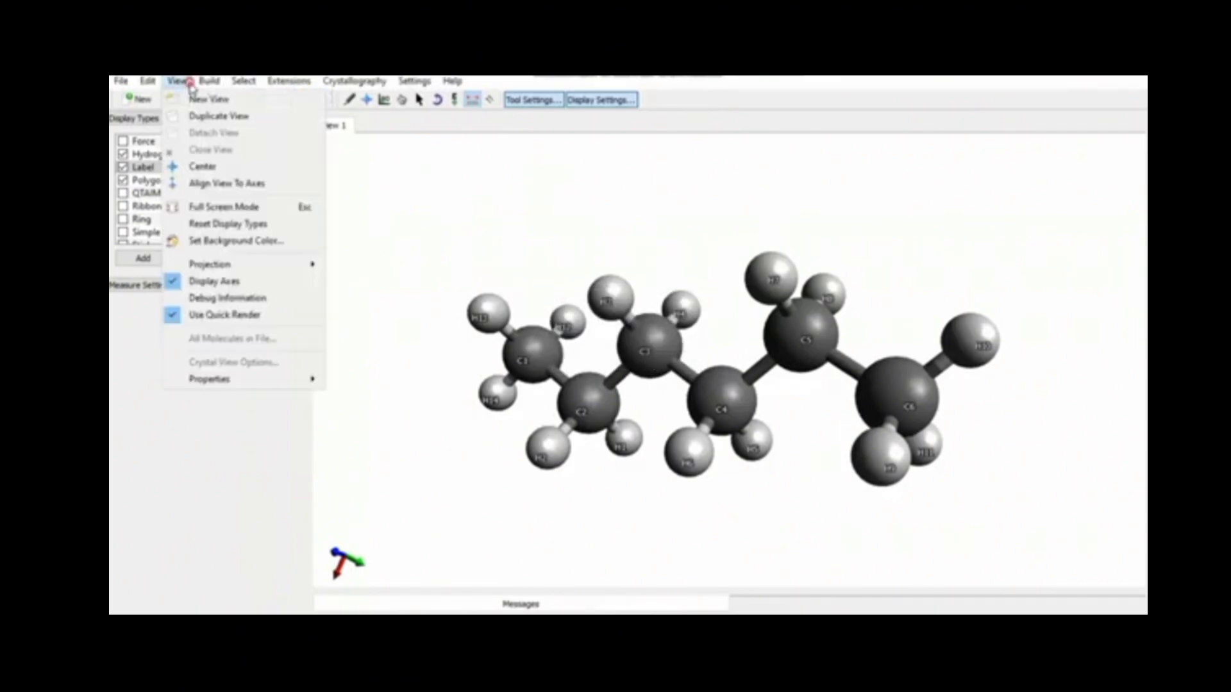
mouse_move(310, 379)
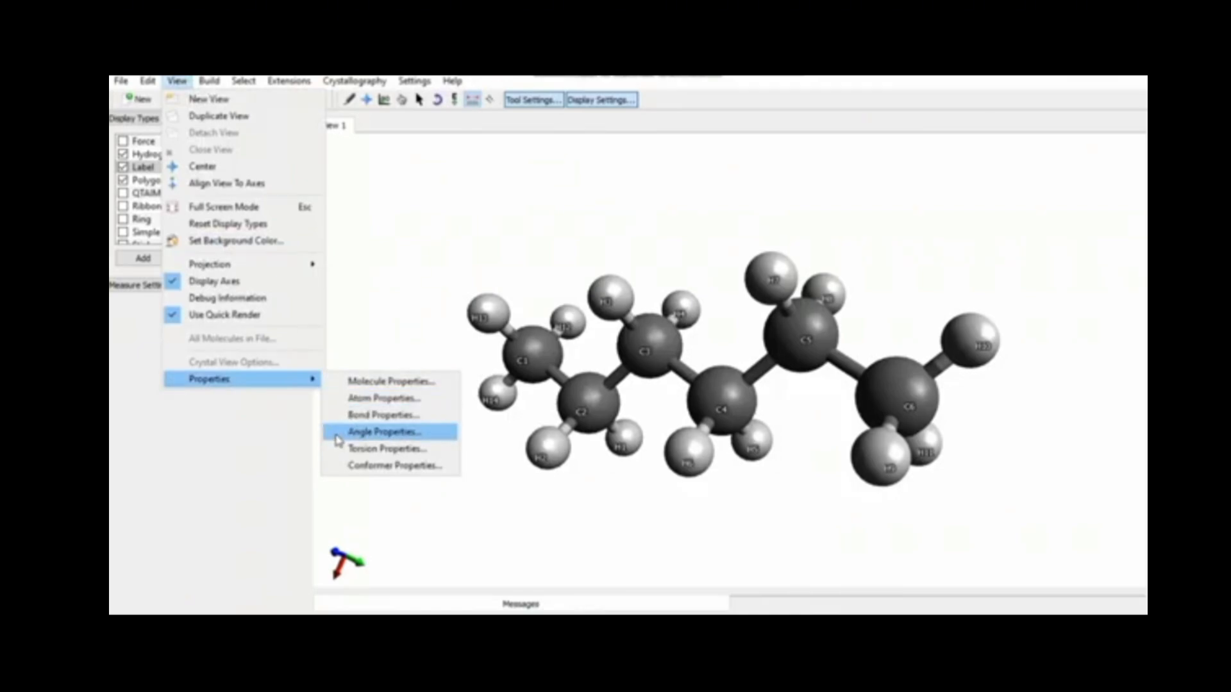
click(426, 264)
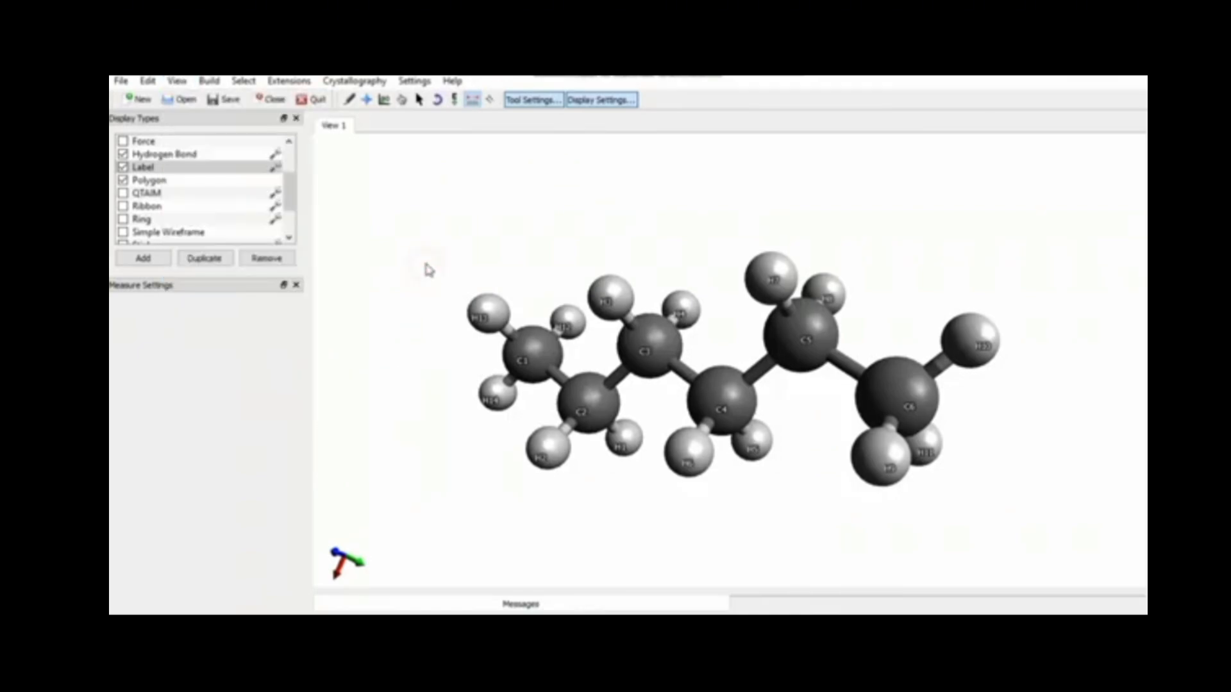
Select all atoms and open the Molecule Properties window to review it, then close it
key(ctrl+a)
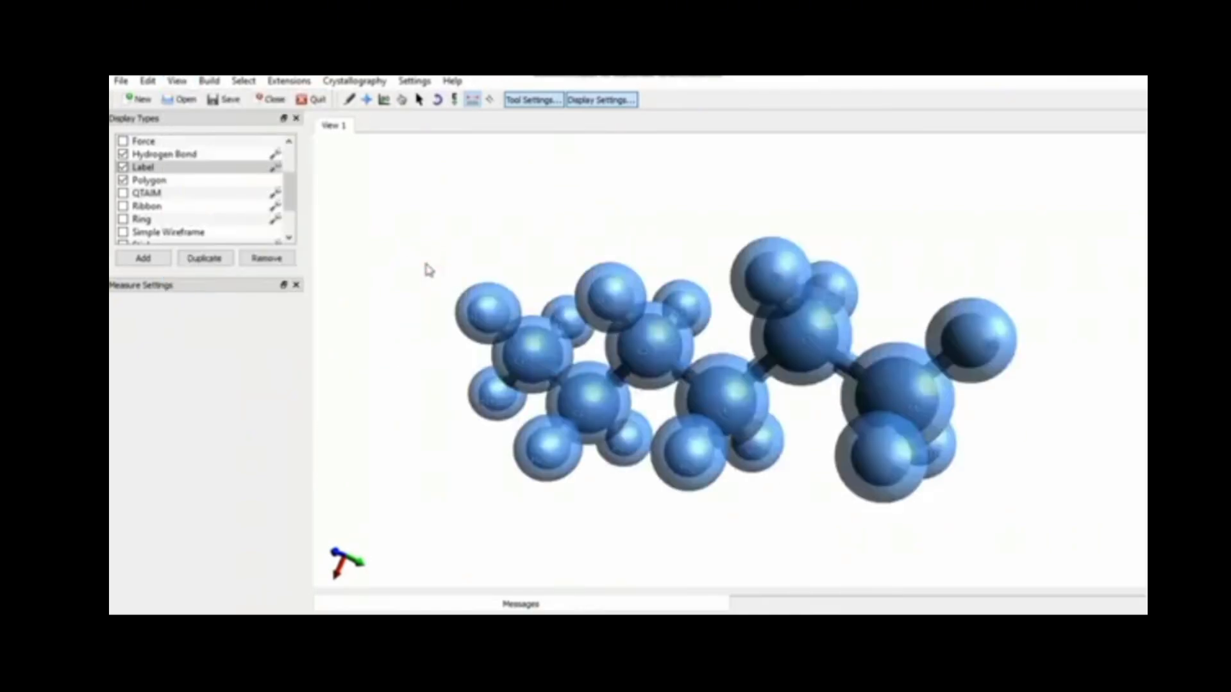
click(177, 80)
mouse_move(263, 379)
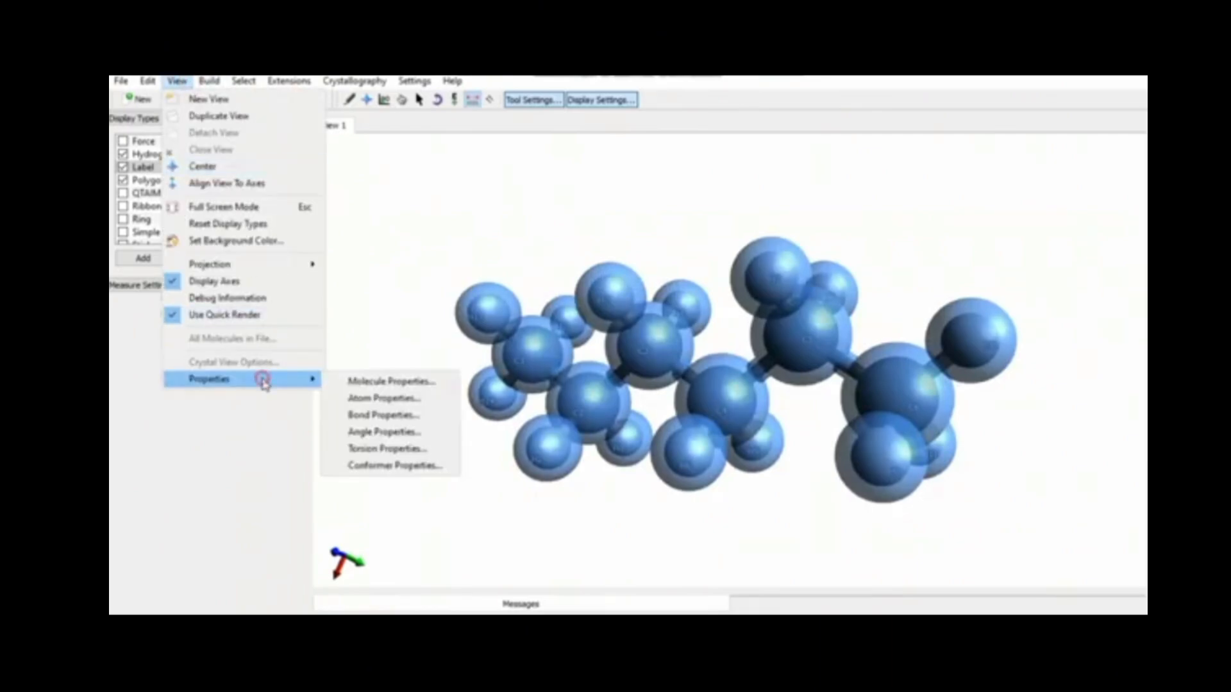
click(346, 381)
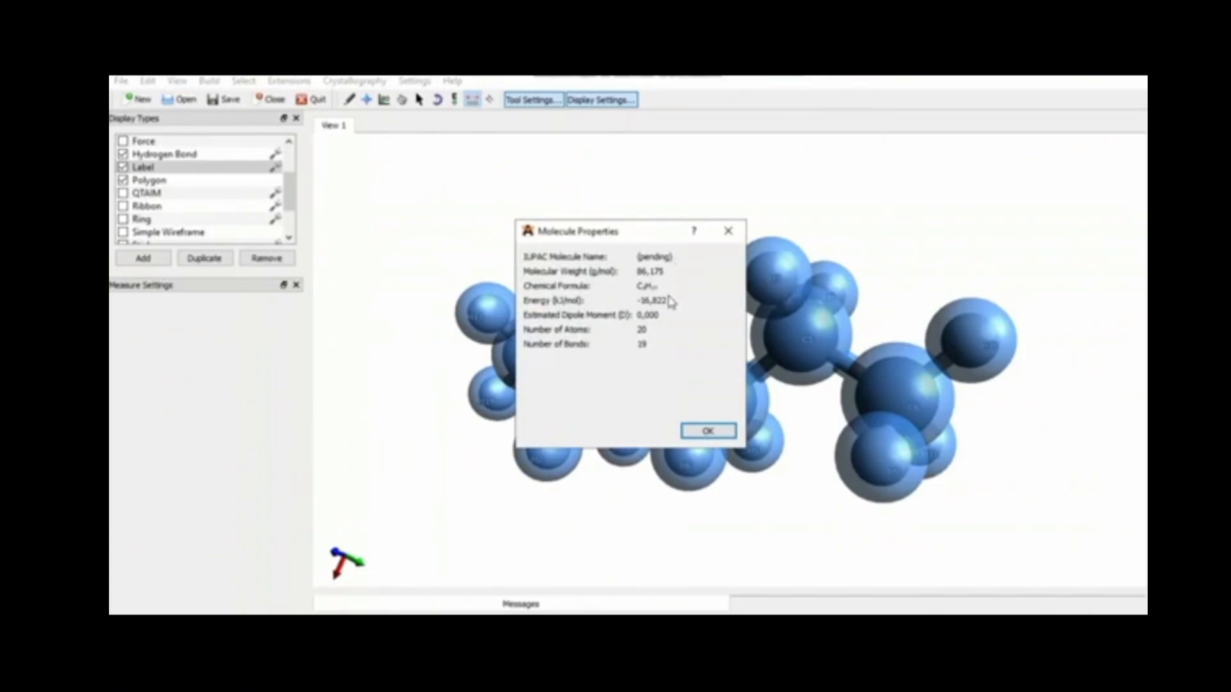
click(708, 431)
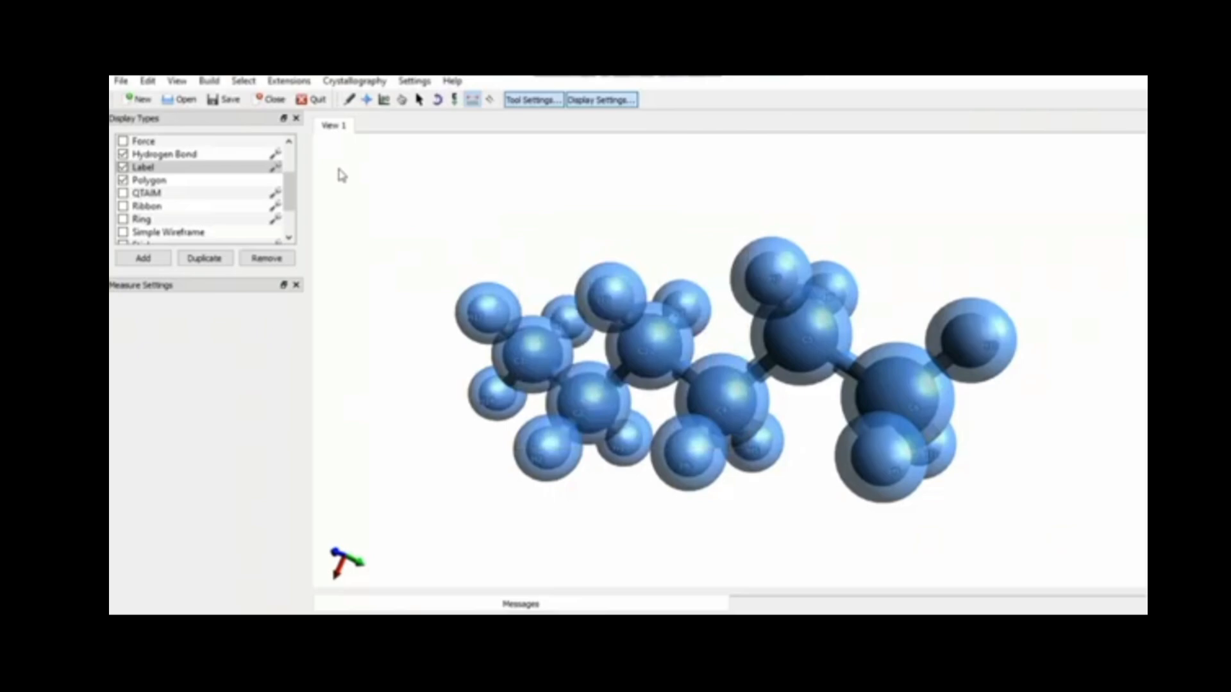
Open the Atom Properties table to review each atom's data, then close it
click(172, 82)
mouse_move(293, 381)
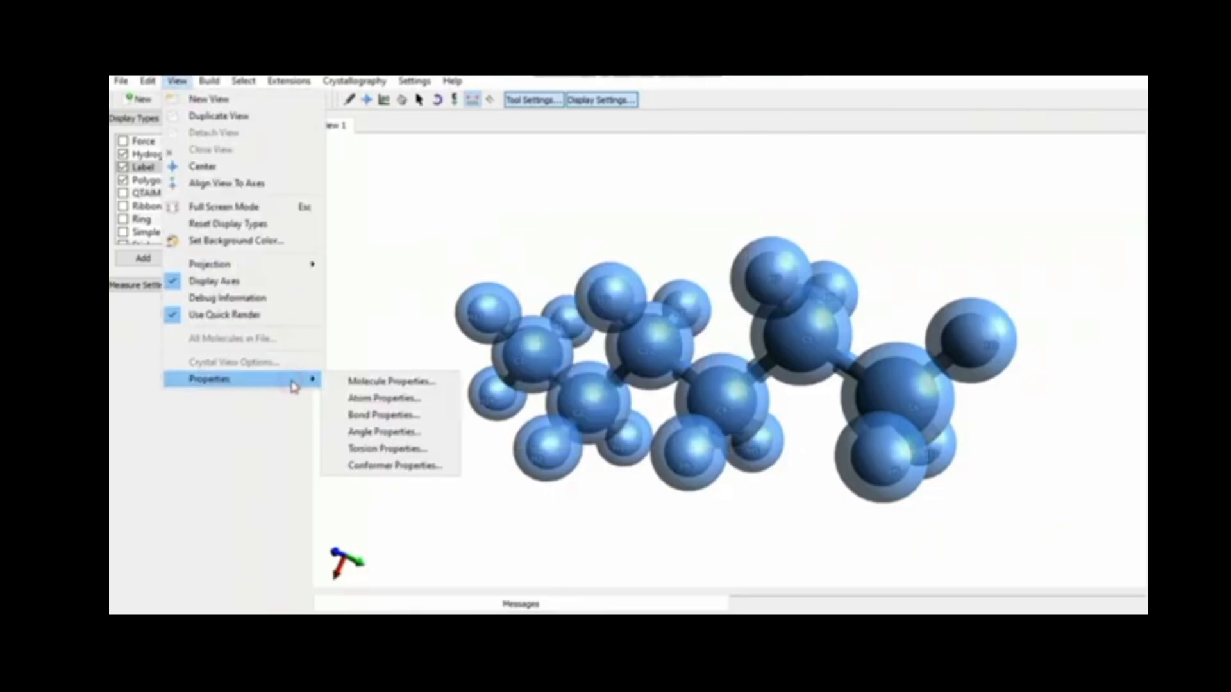
click(359, 399)
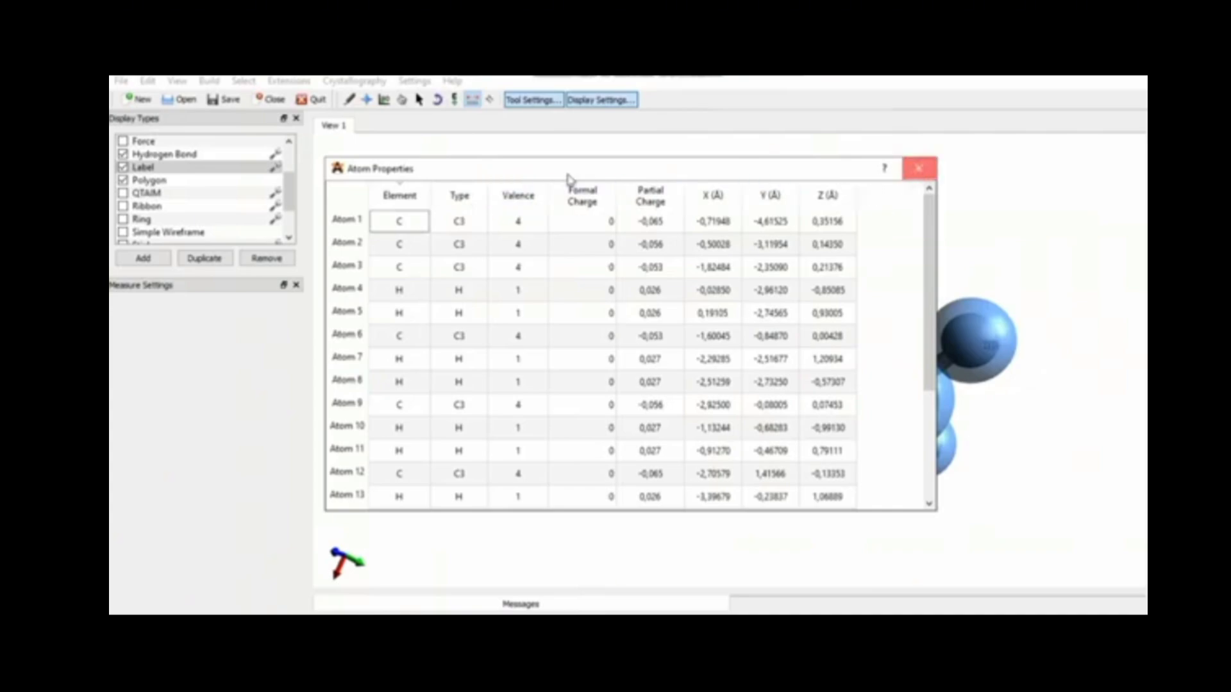
key(Escape)
Open the Bond Properties table to review the molecule's bonds
click(177, 81)
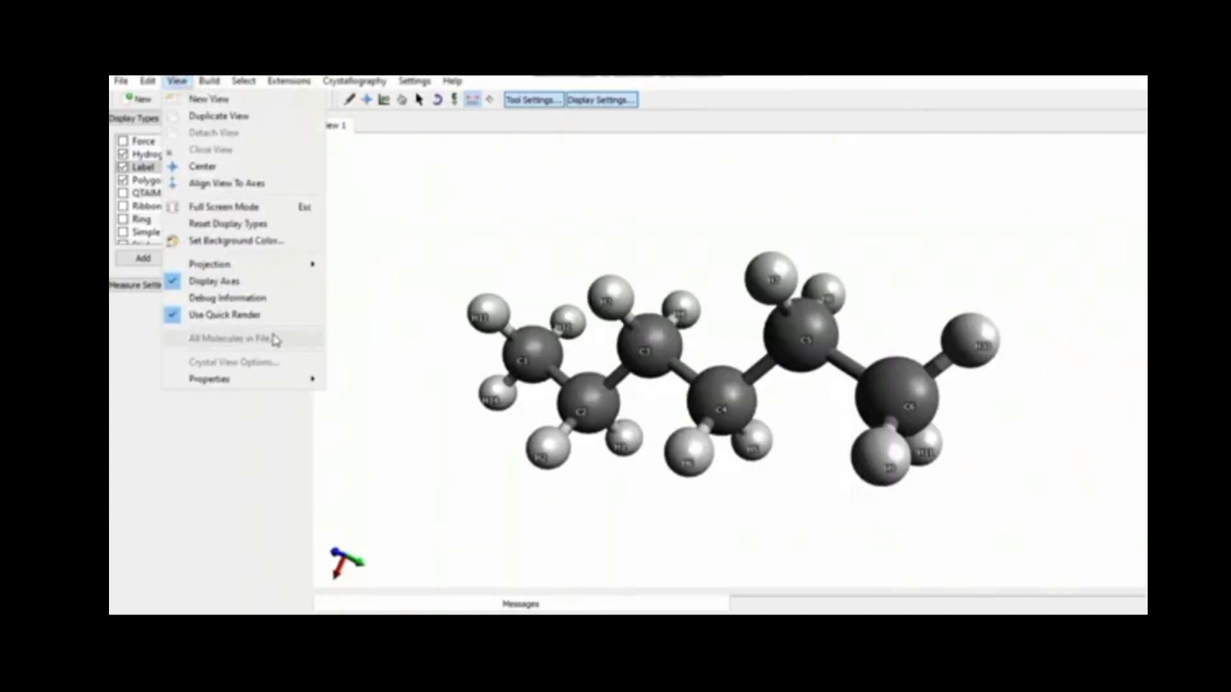
mouse_move(269, 385)
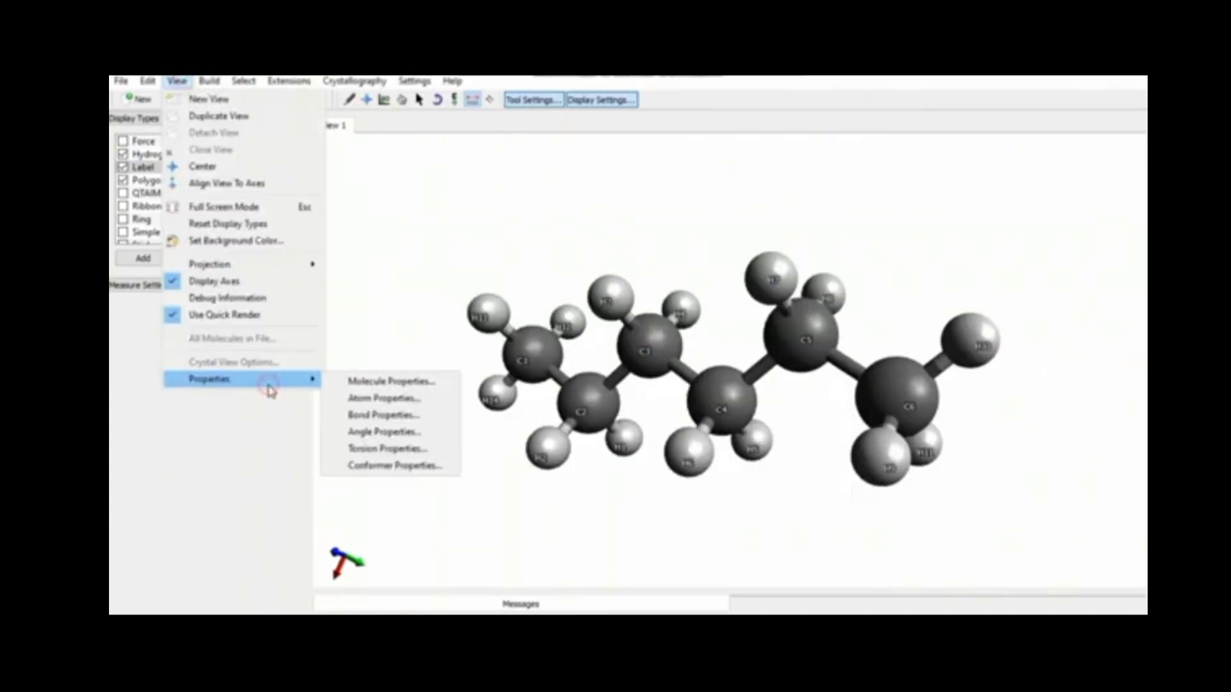
click(350, 415)
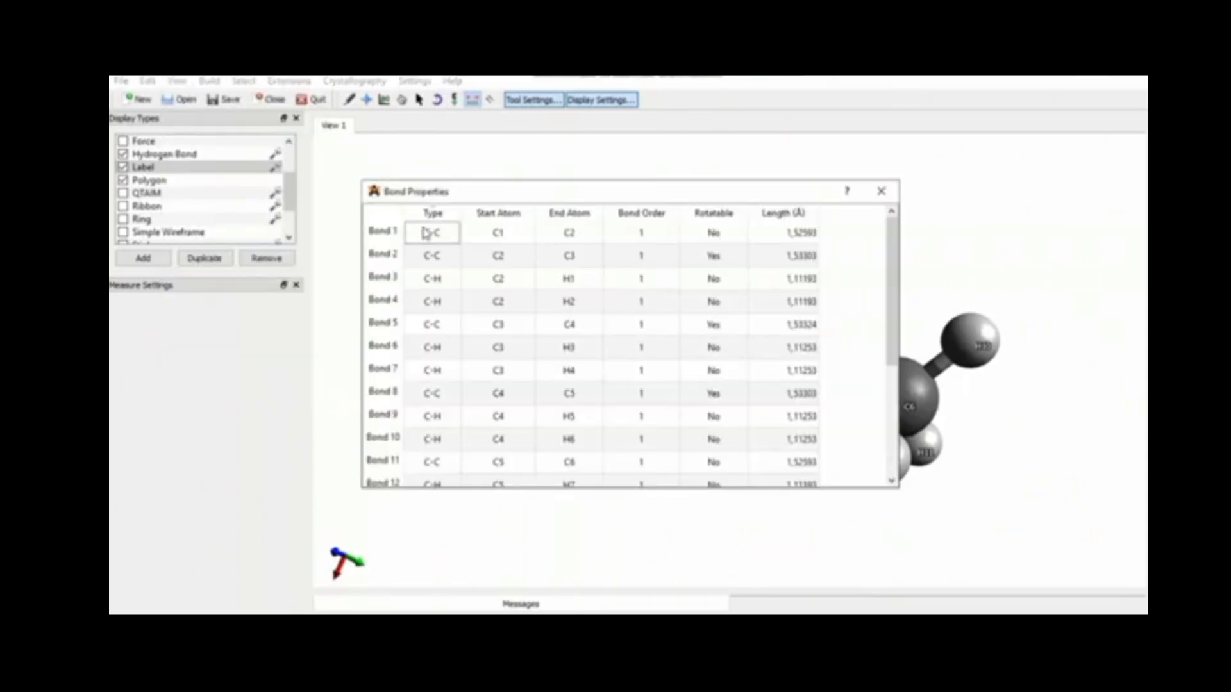
Scroll through the full bond list, return to the top, and close the Bond Properties table
scroll(449, 393, down, 3)
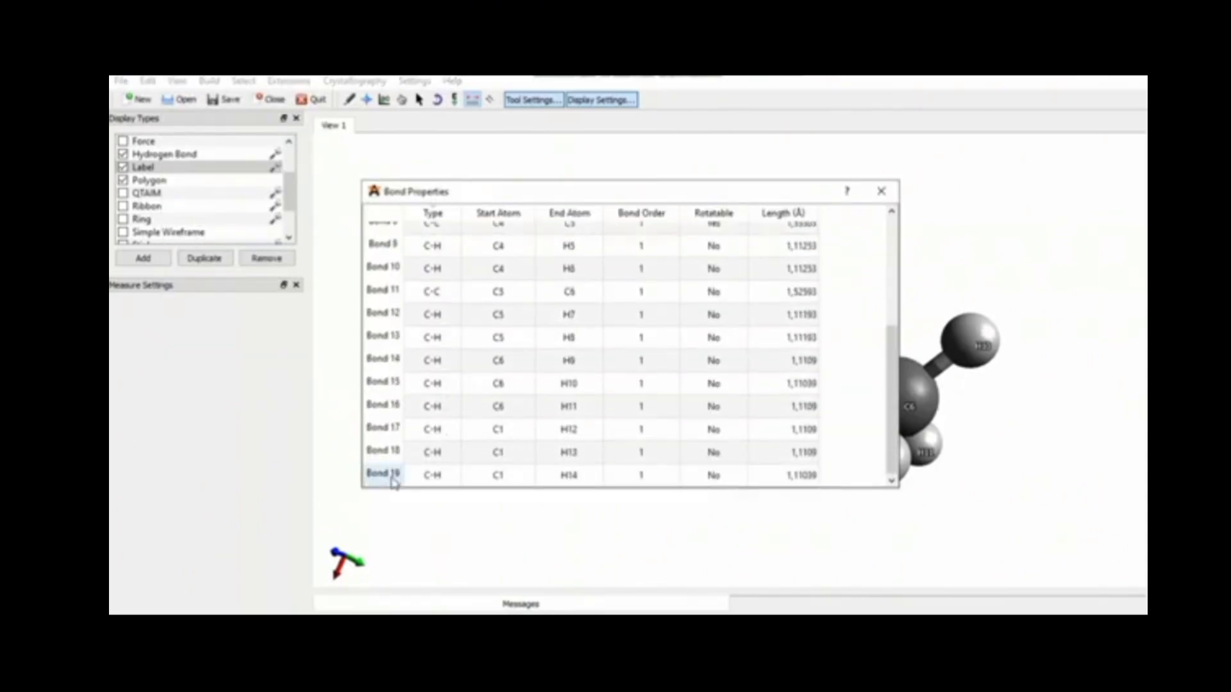
drag(896, 377, 893, 268)
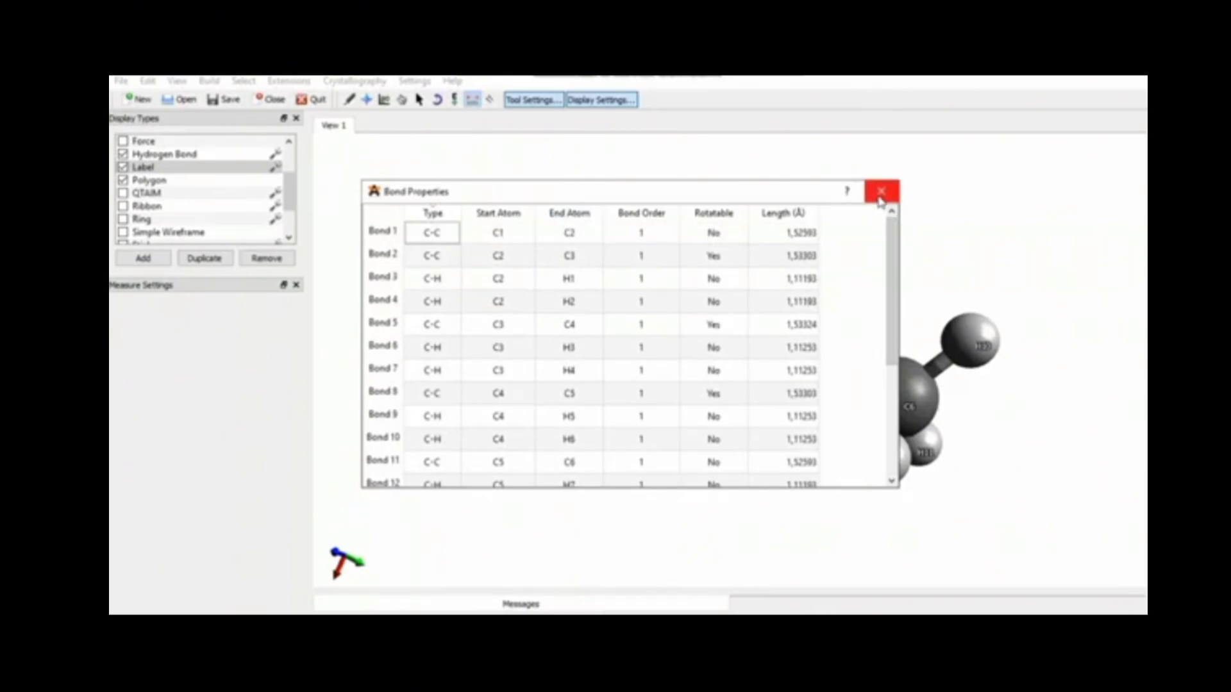
click(882, 199)
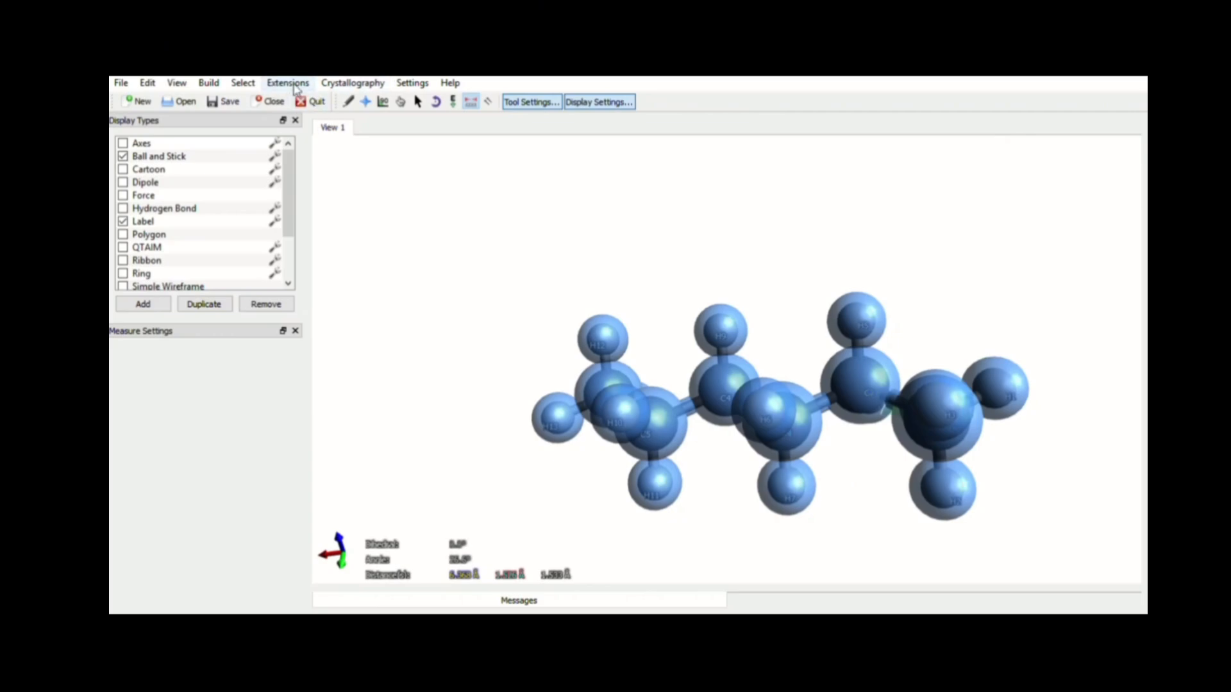
Clear the atom selection and rotate the hexane with the Navigate tool to look it over
click(252, 85)
click(264, 118)
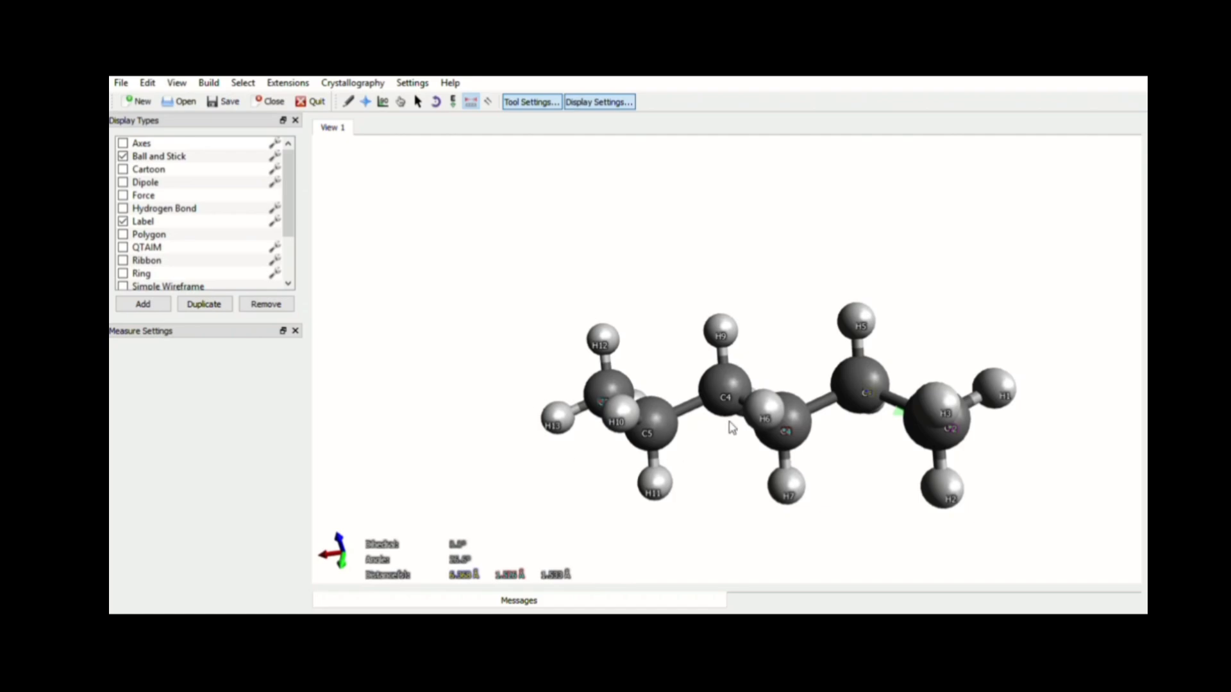
right_drag(864, 382, 786, 309)
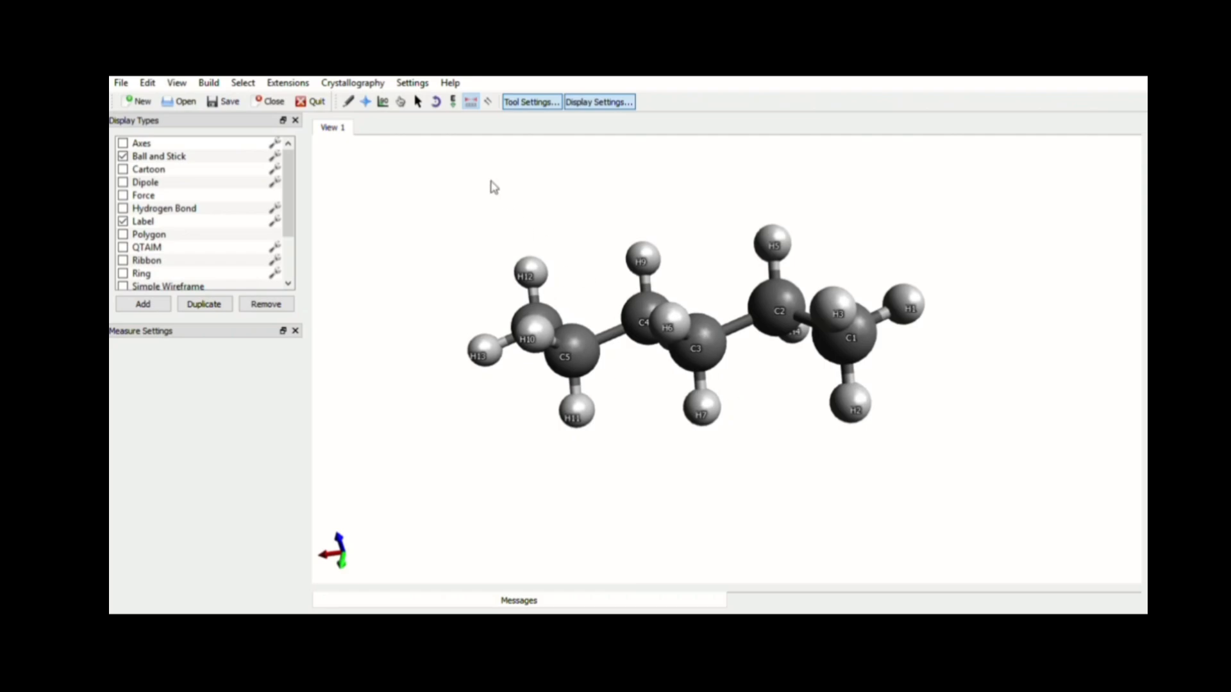
click(366, 102)
drag(784, 310, 926, 581)
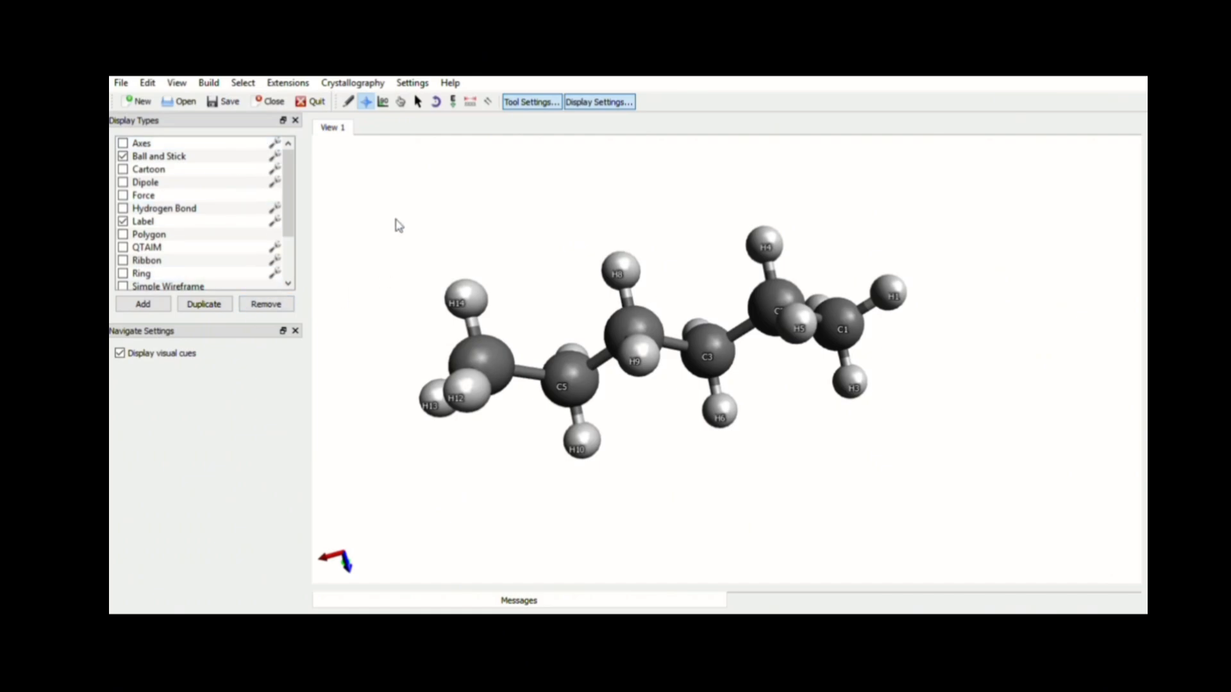
Close the hexane molecule, switch to the Draw tool, and turn off atom labels for a new drawing
click(268, 102)
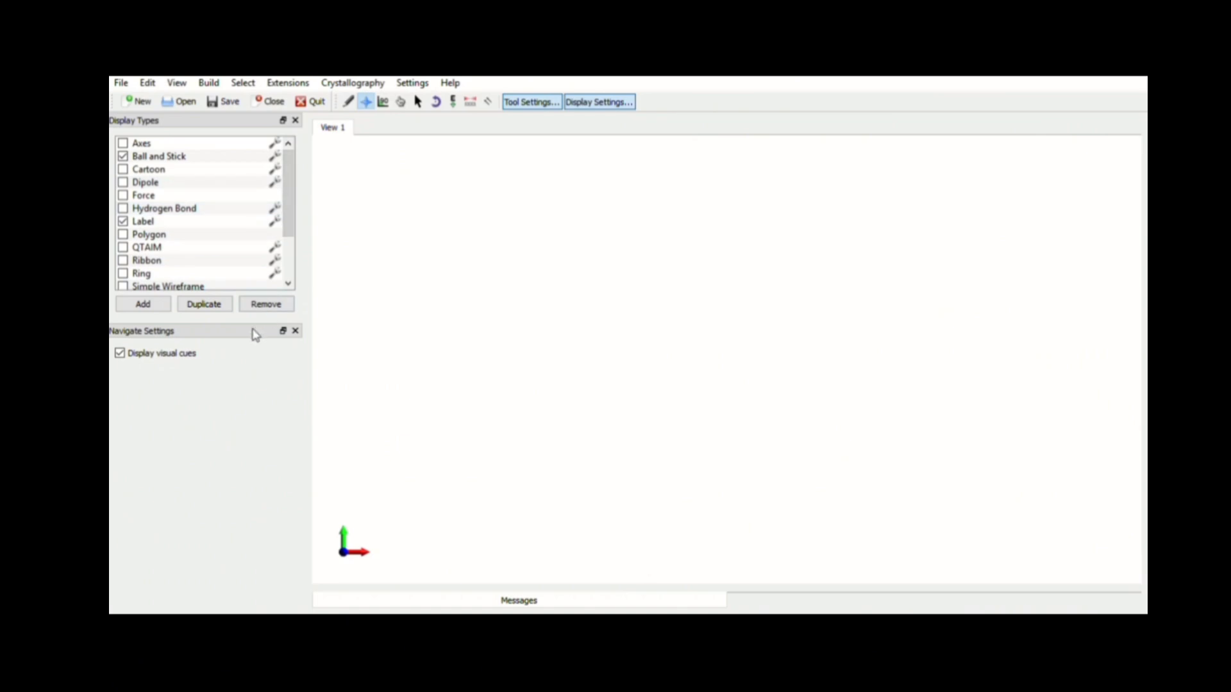
click(348, 101)
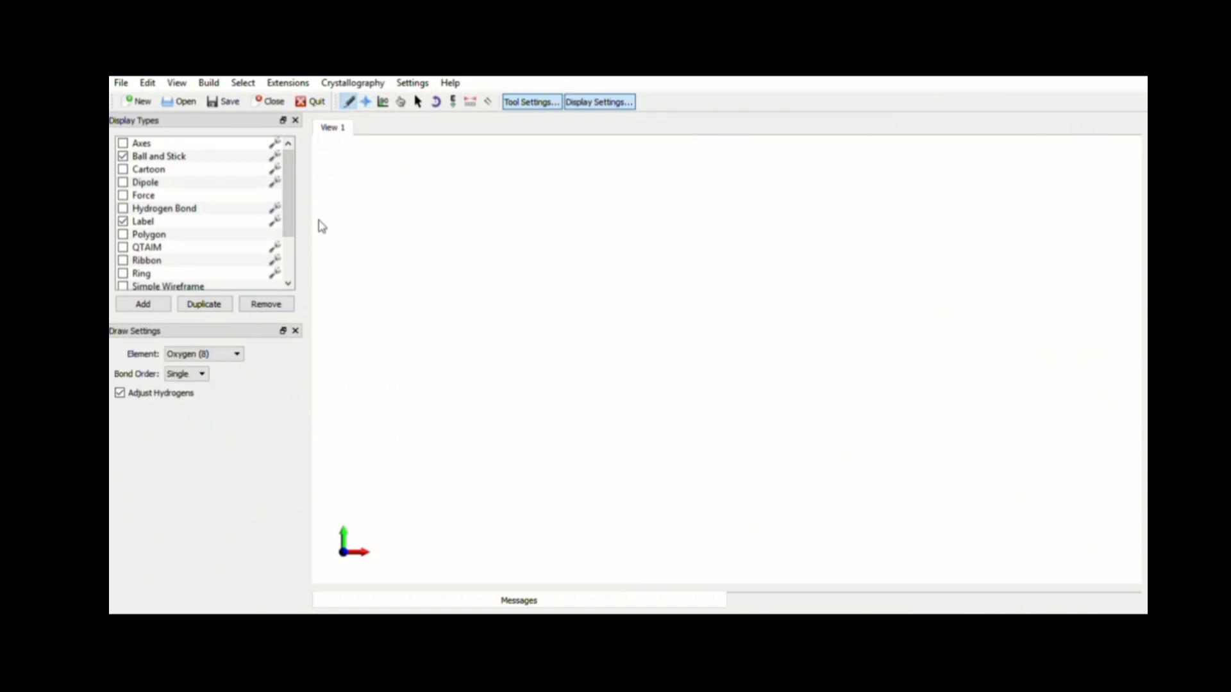
click(123, 221)
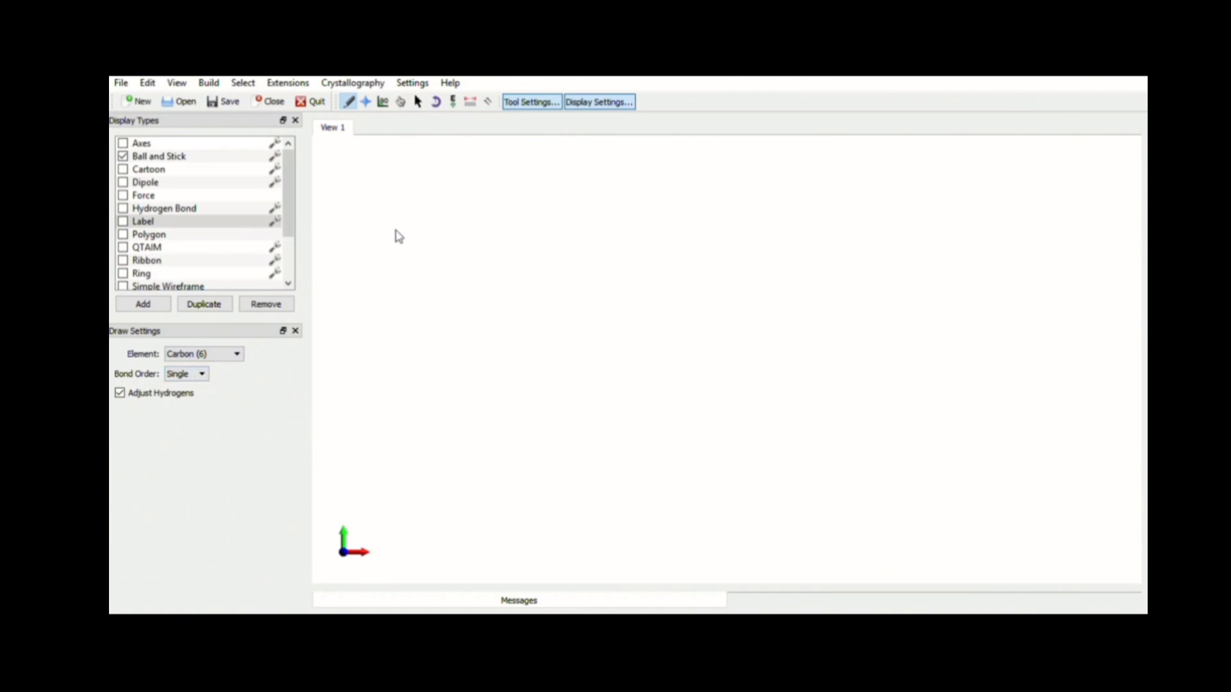
Draw a closed six-membered ring of carbon atoms with single bonds
click(492, 207)
mouse_move(496, 210)
mouse_down()
mouse_move(513, 261)
mouse_move(537, 281)
mouse_move(504, 305)
mouse_move(492, 354)
mouse_move(432, 297)
mouse_move(382, 333)
mouse_move(401, 366)
mouse_move(385, 277)
mouse_move(359, 282)
mouse_move(373, 290)
mouse_move(434, 225)
mouse_move(398, 220)
mouse_up()
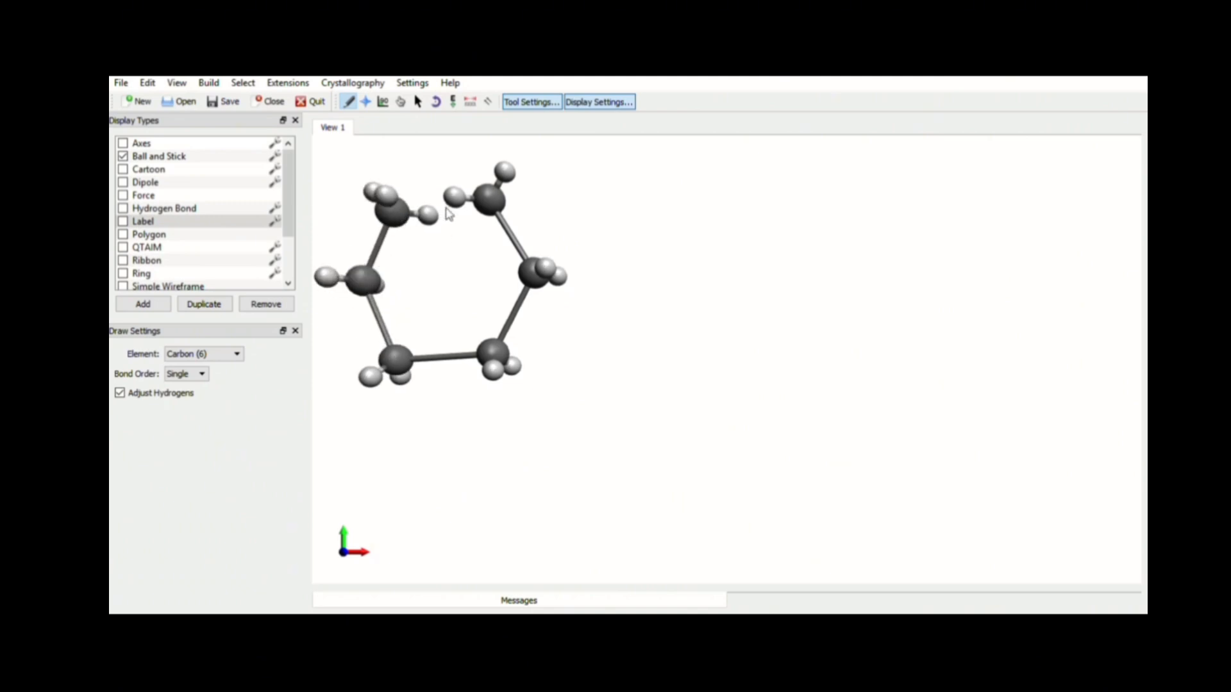
drag(493, 207, 398, 215)
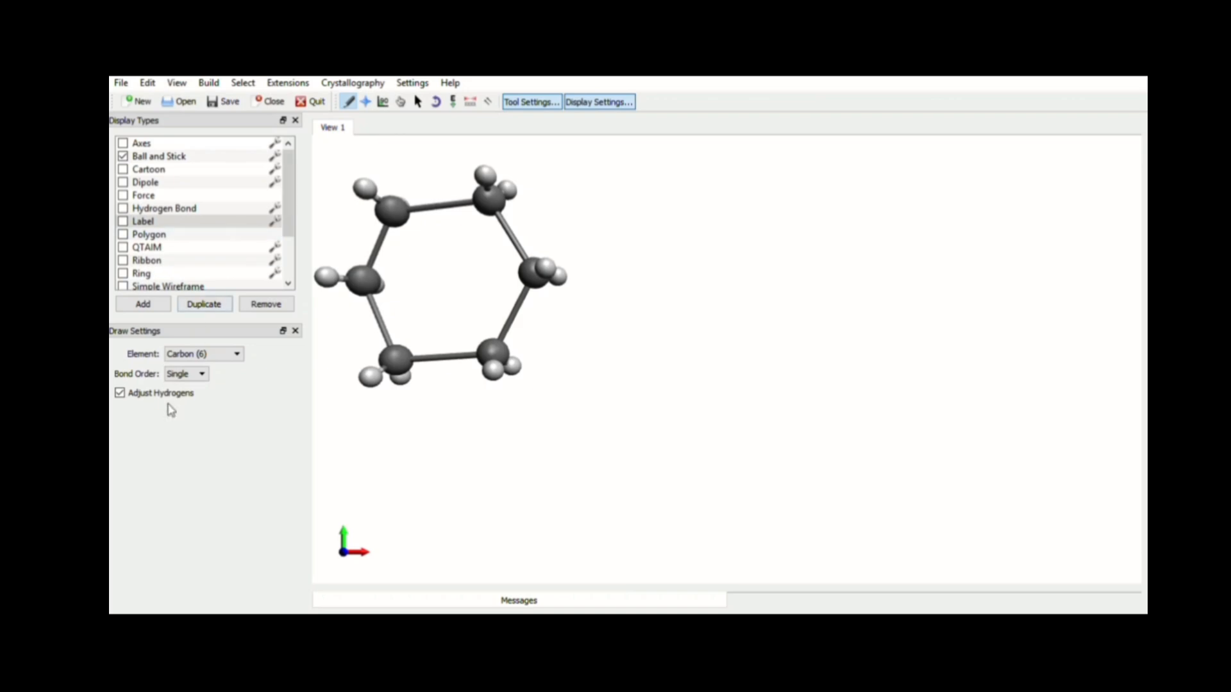
Set the bond order to Double and turn three alternating ring bonds into double bonds to form benzene
click(199, 377)
click(195, 398)
click(445, 209)
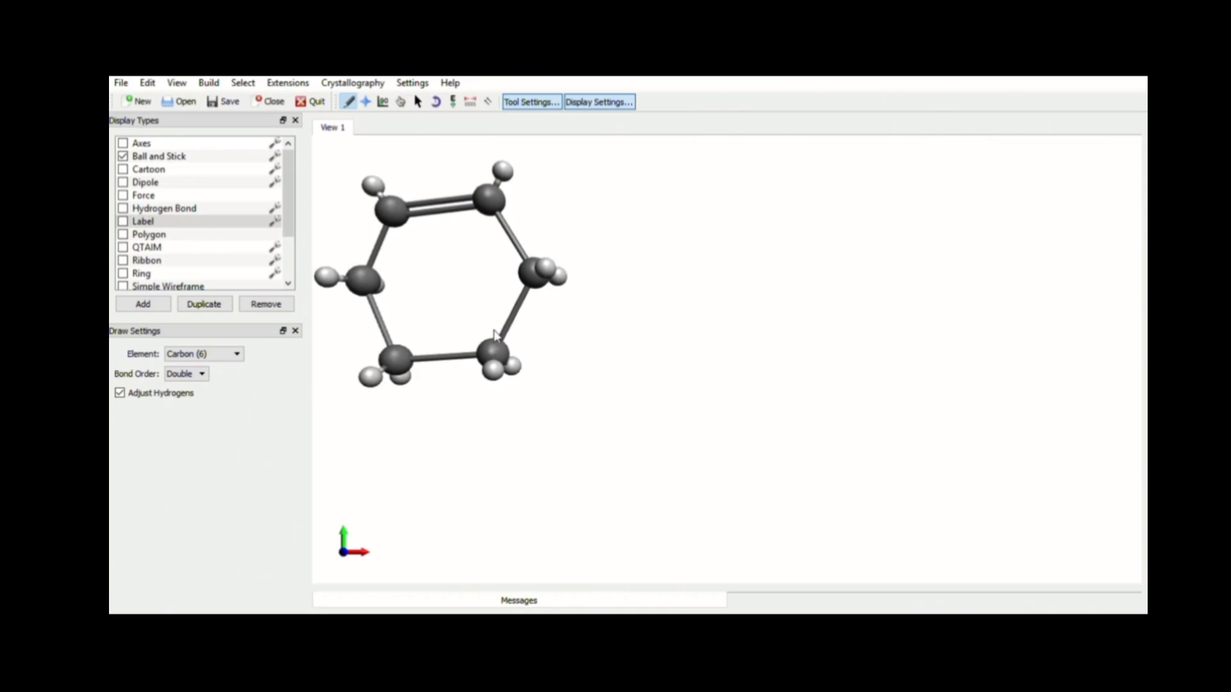
click(515, 320)
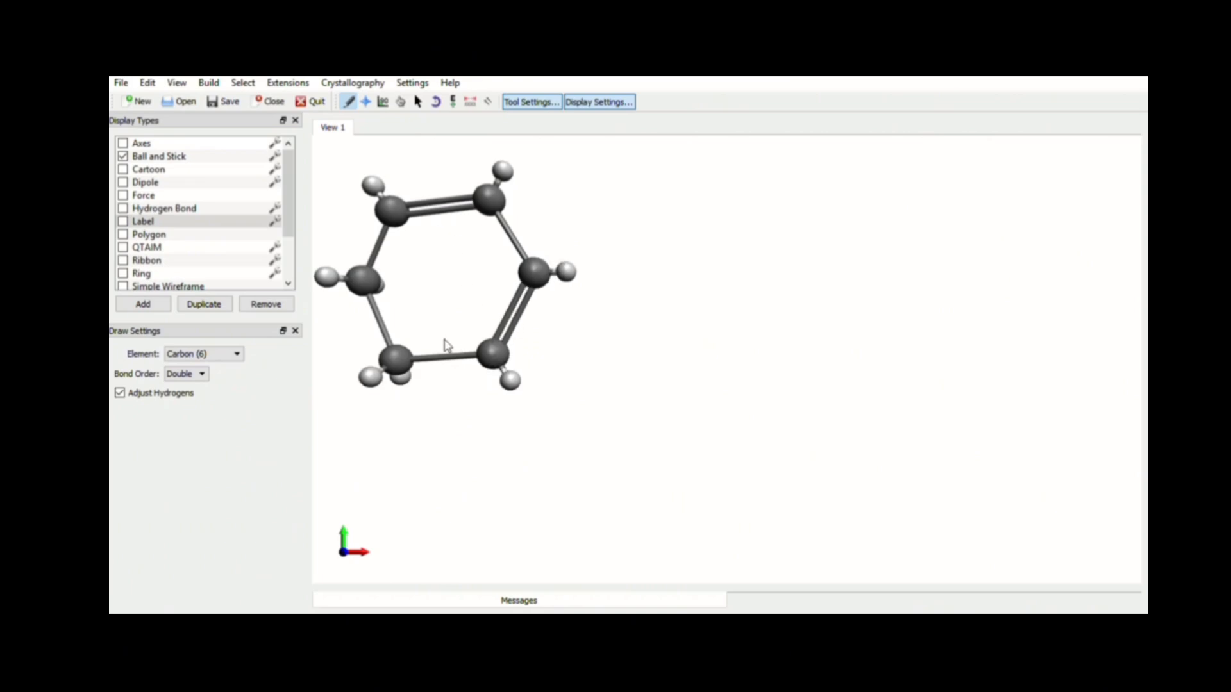
click(378, 321)
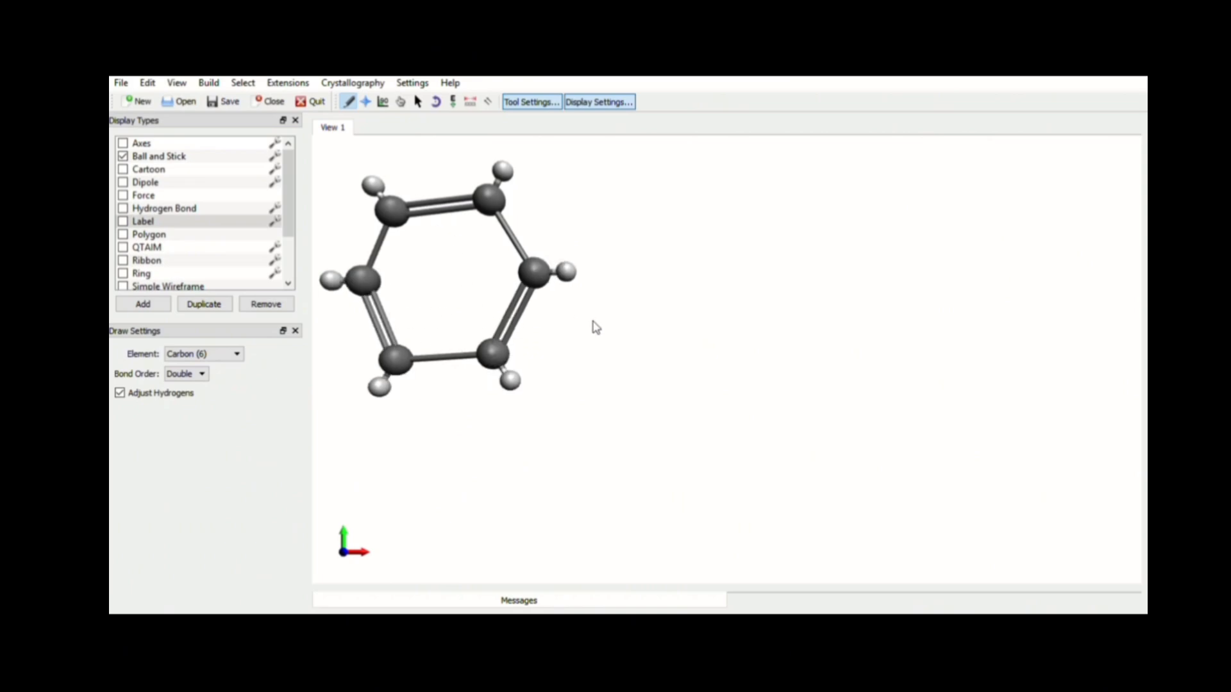
Start Auto Optimization with the UFF force field and Steepest Descent on the benzene ring, then stop it
click(453, 101)
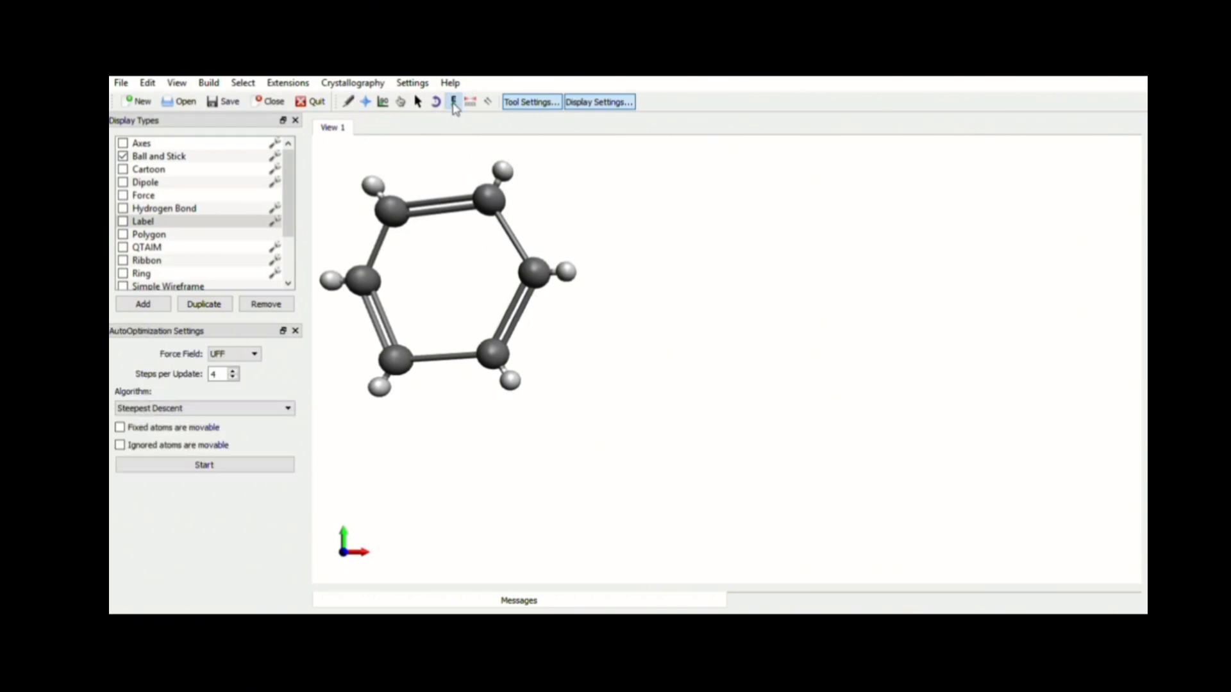
click(187, 472)
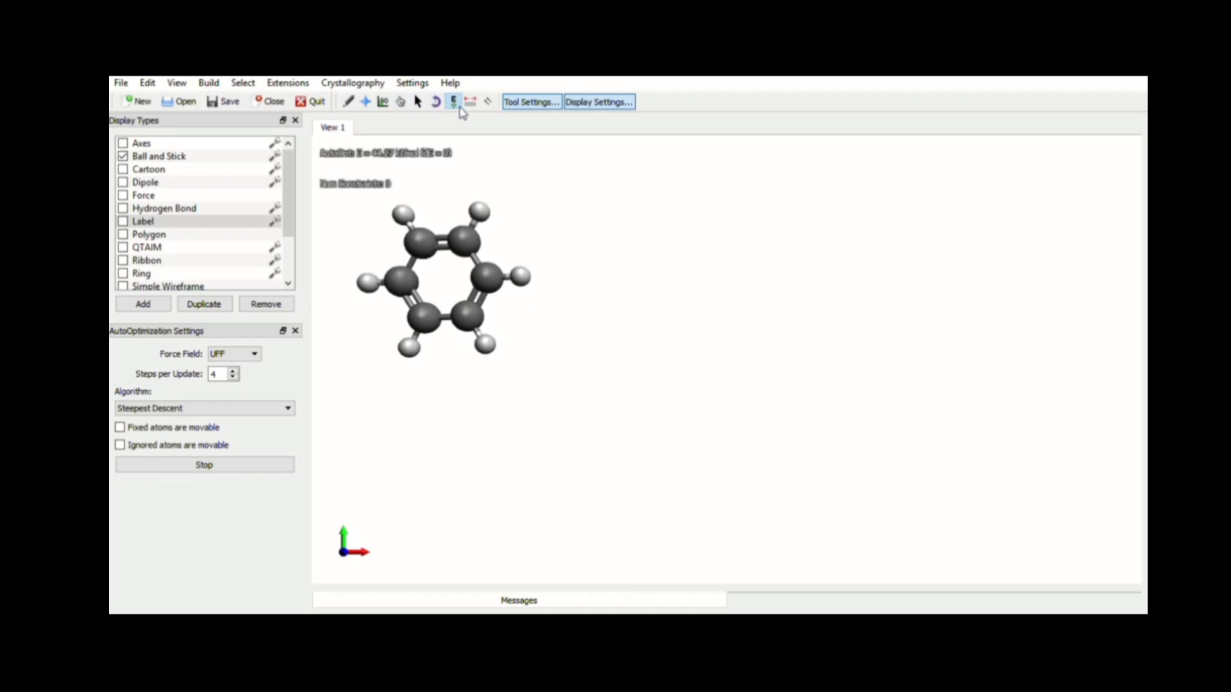
click(184, 475)
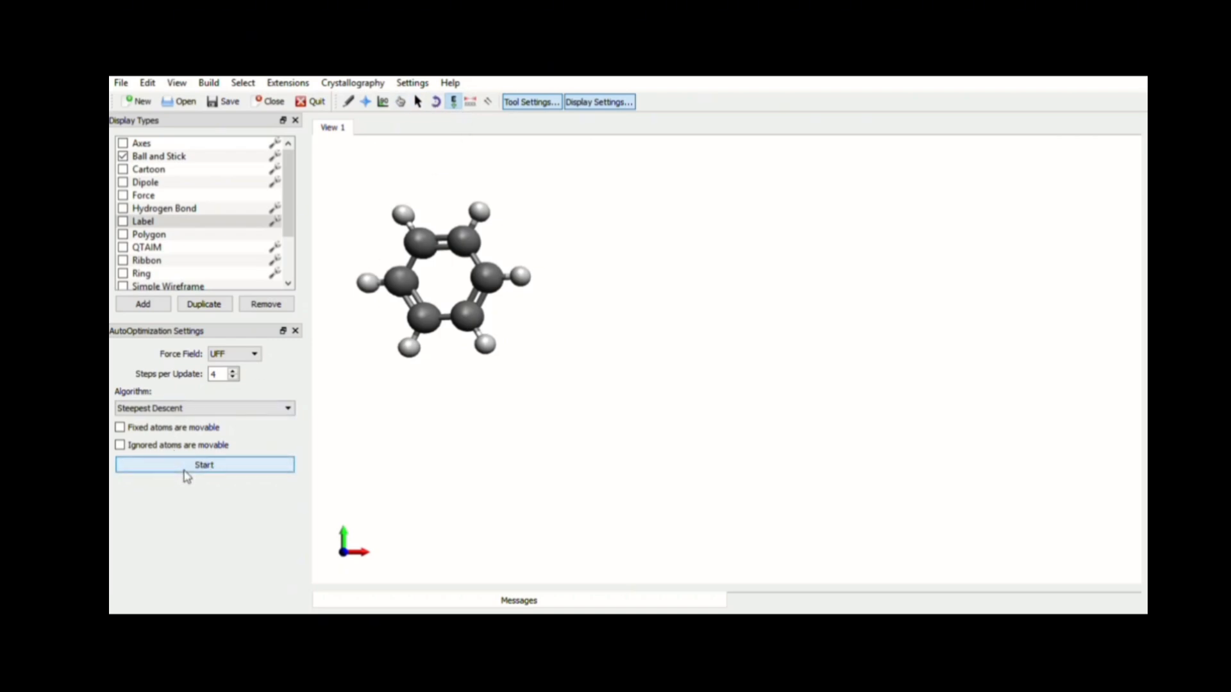
Show atom labels and center and enlarge the benzene ring in the view
click(123, 221)
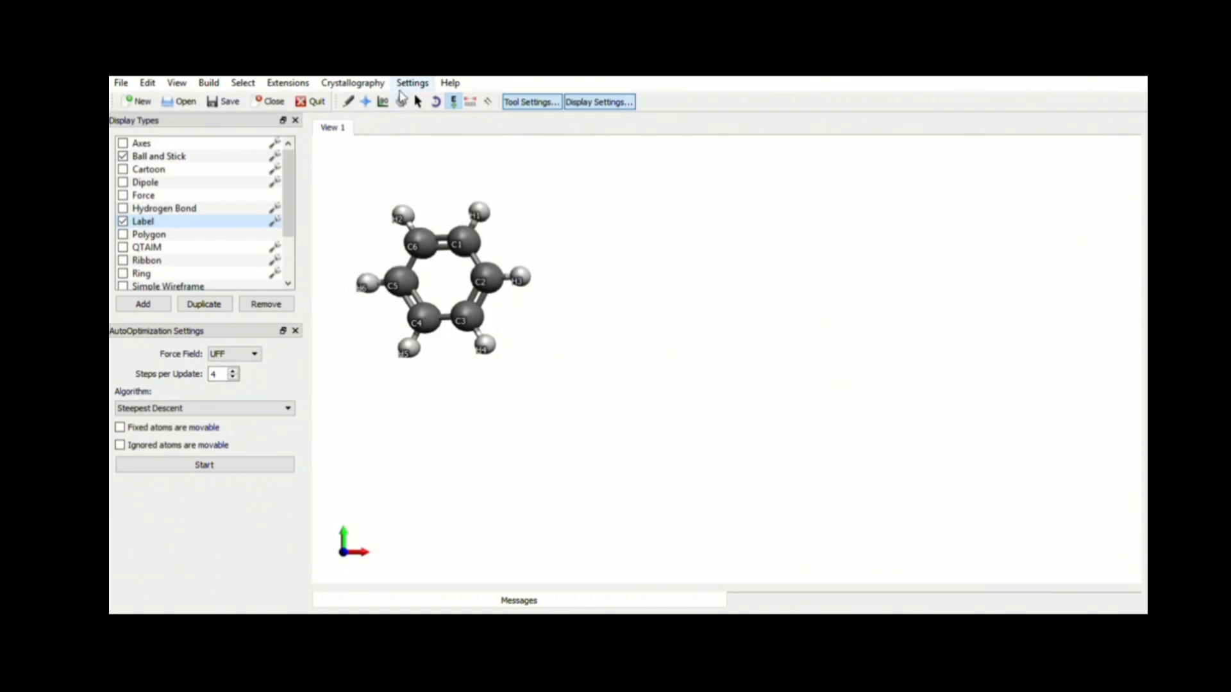
click(368, 105)
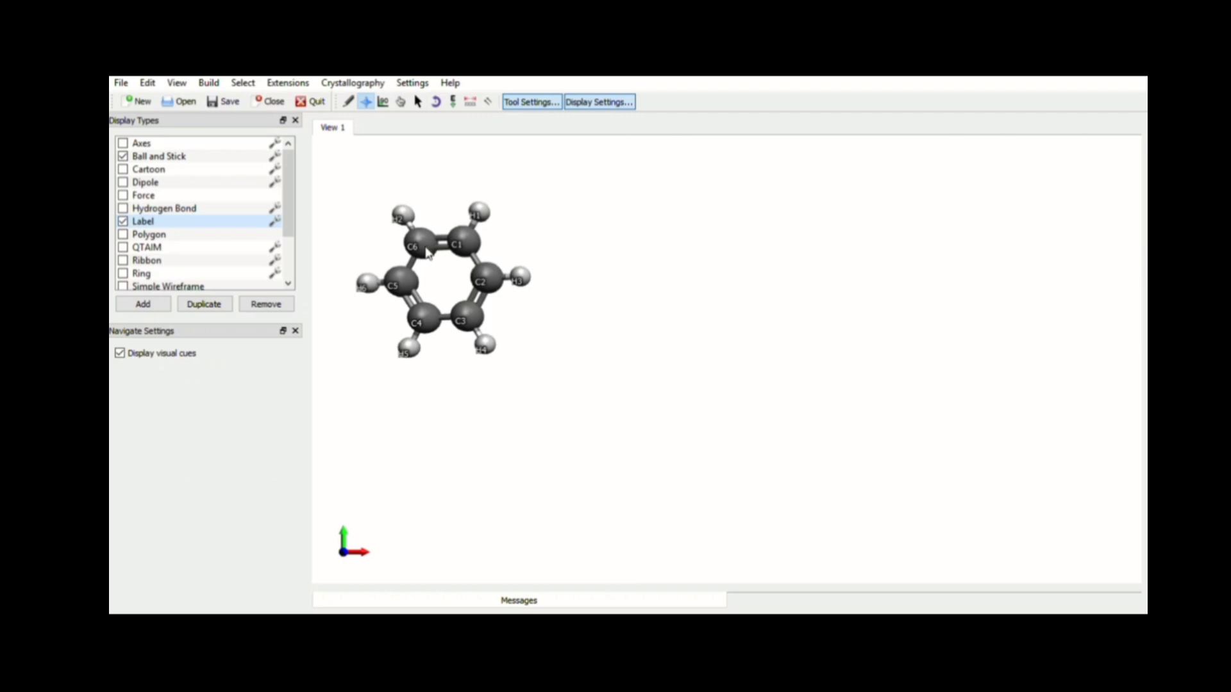
drag(428, 254, 502, 224)
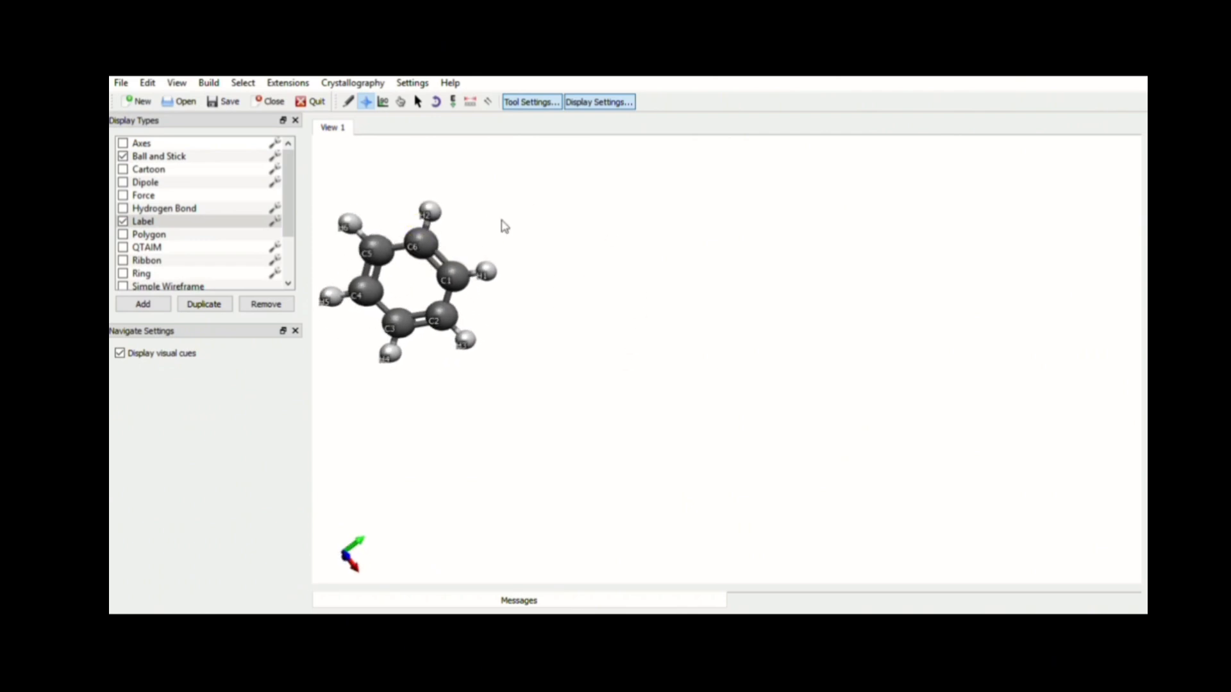
scroll(492, 329, up, 5)
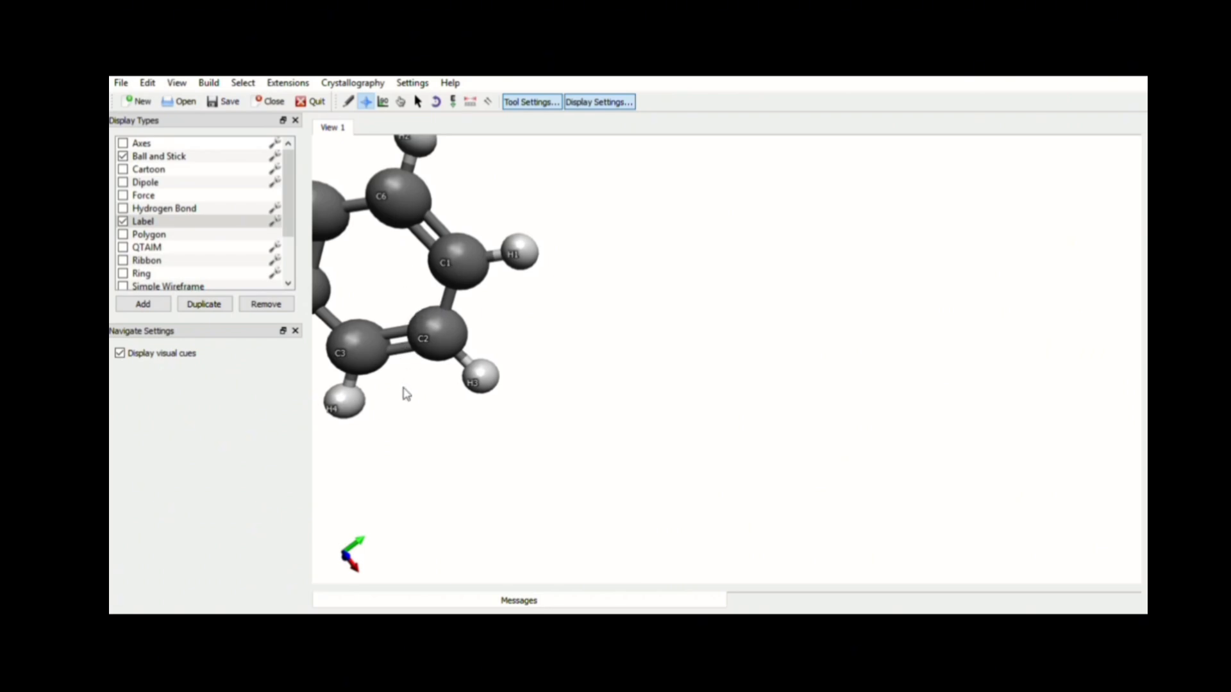
mouse_move(405, 393)
mouse_down()
mouse_move(390, 412)
mouse_move(470, 439)
mouse_move(405, 397)
mouse_up()
mouse_move(435, 338)
mouse_down()
mouse_move(591, 373)
mouse_move(451, 334)
mouse_up()
right_drag(443, 334, 723, 398)
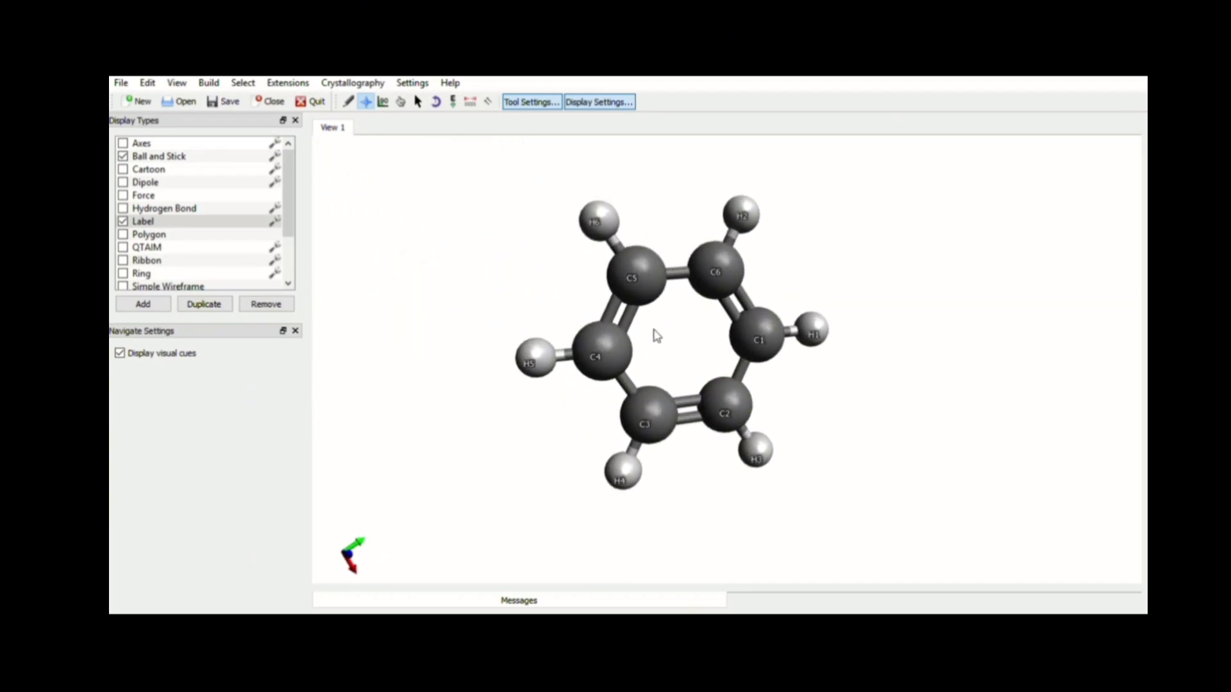
Spin the benzene ring with Auto Rotate, stop it, and turn the ring face-on again
click(433, 104)
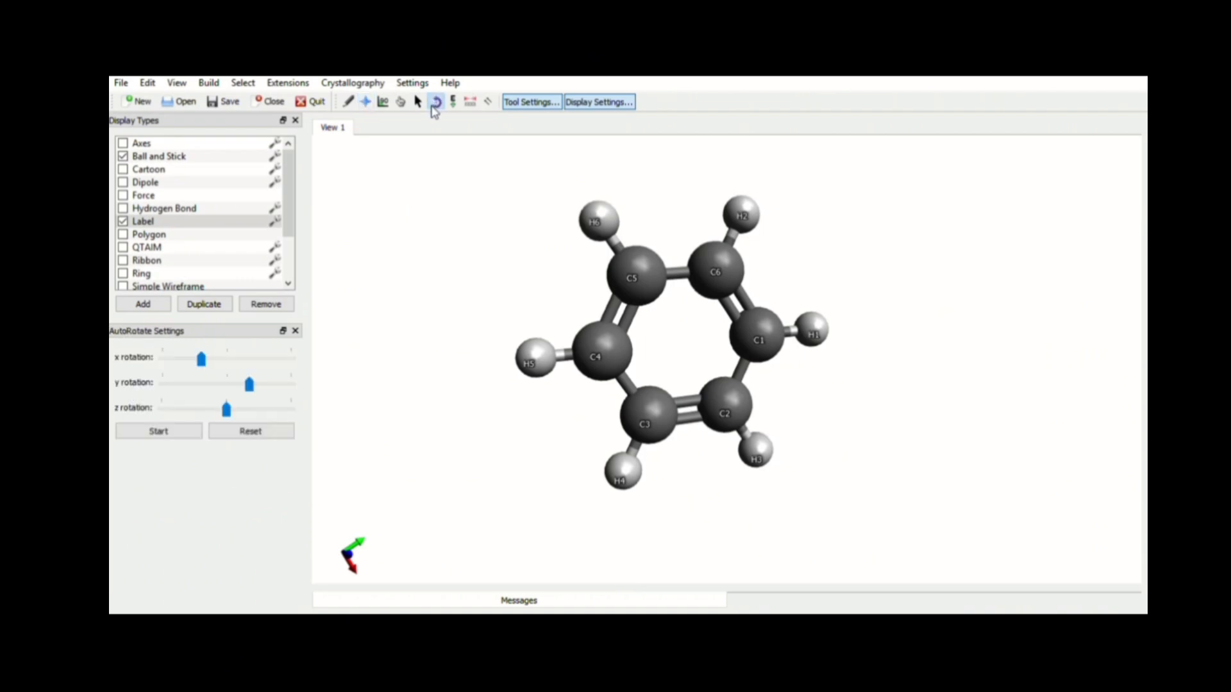
click(178, 432)
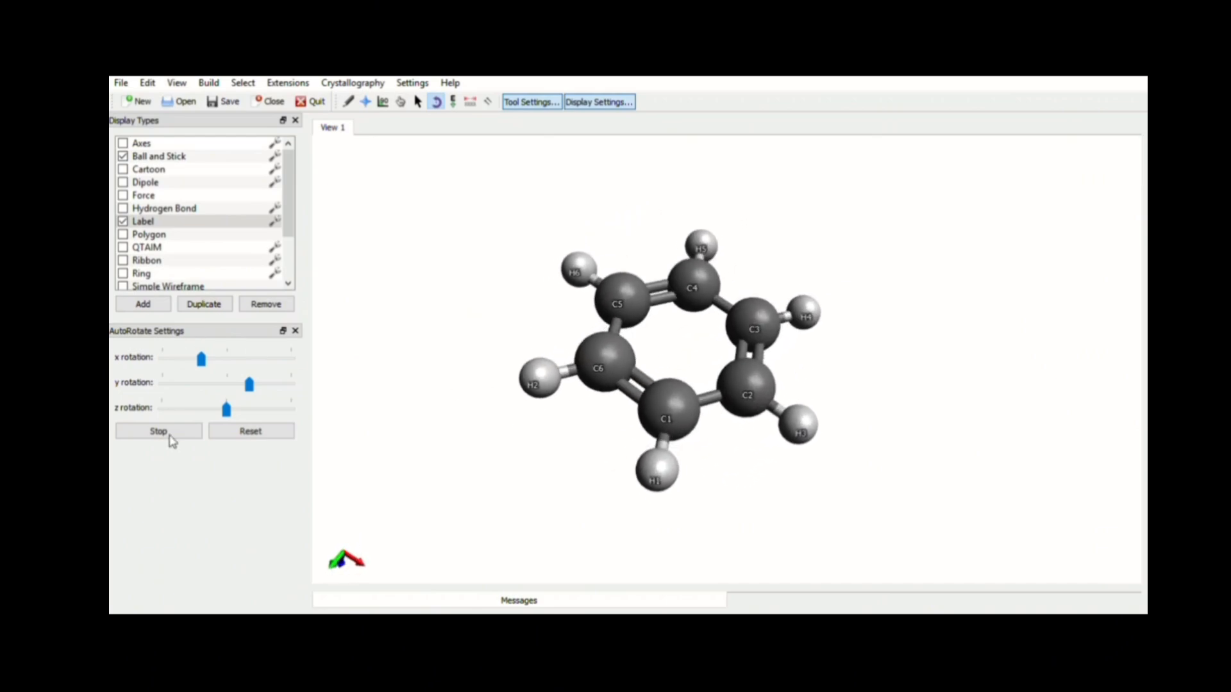
click(178, 431)
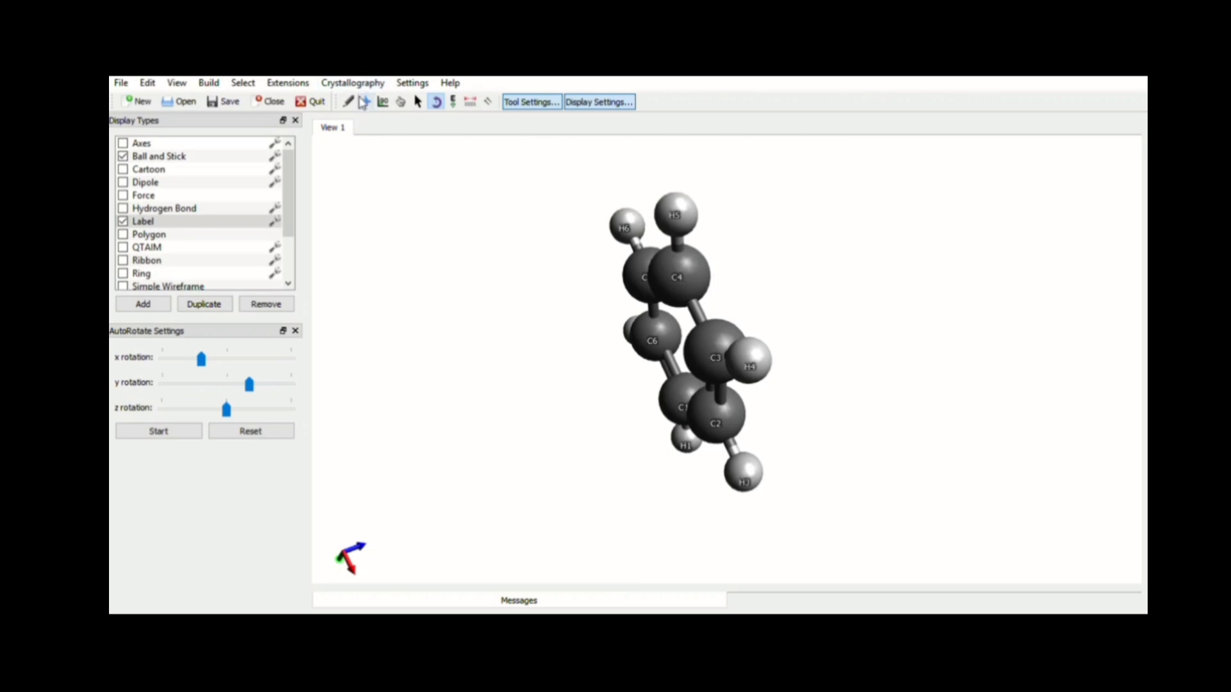
click(365, 102)
drag(675, 285, 833, 255)
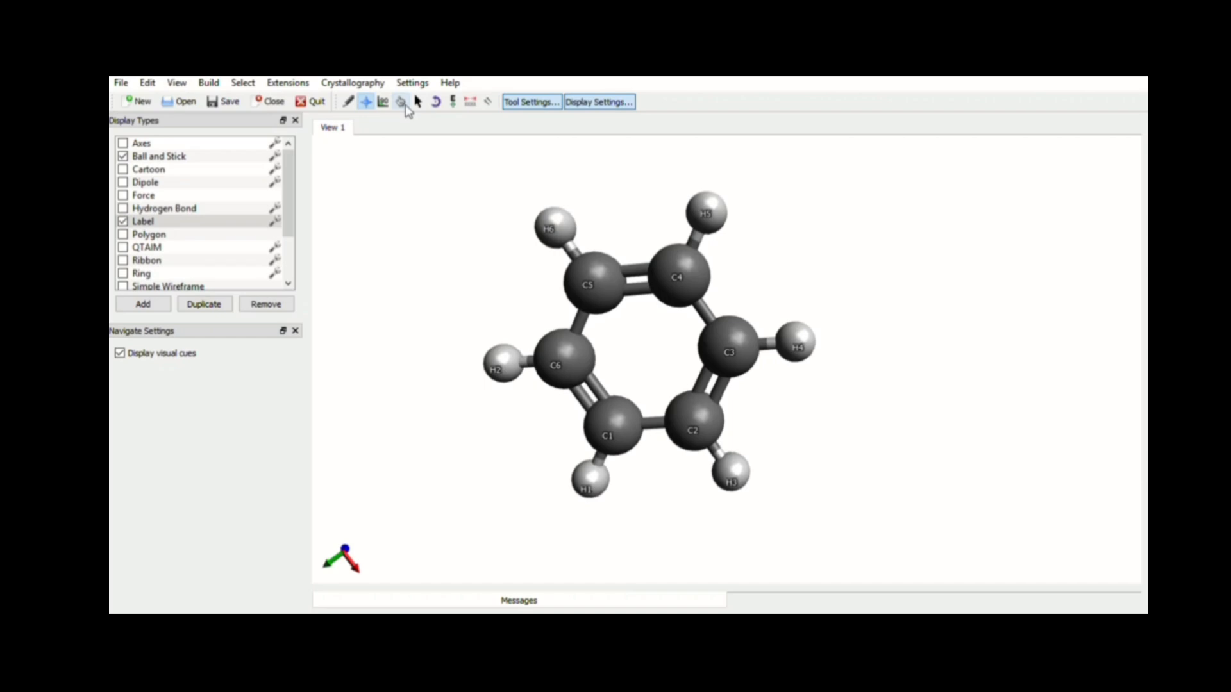
Restart Auto Optimization, pull several ring atoms out of place to watch them relax, then stop it
click(453, 102)
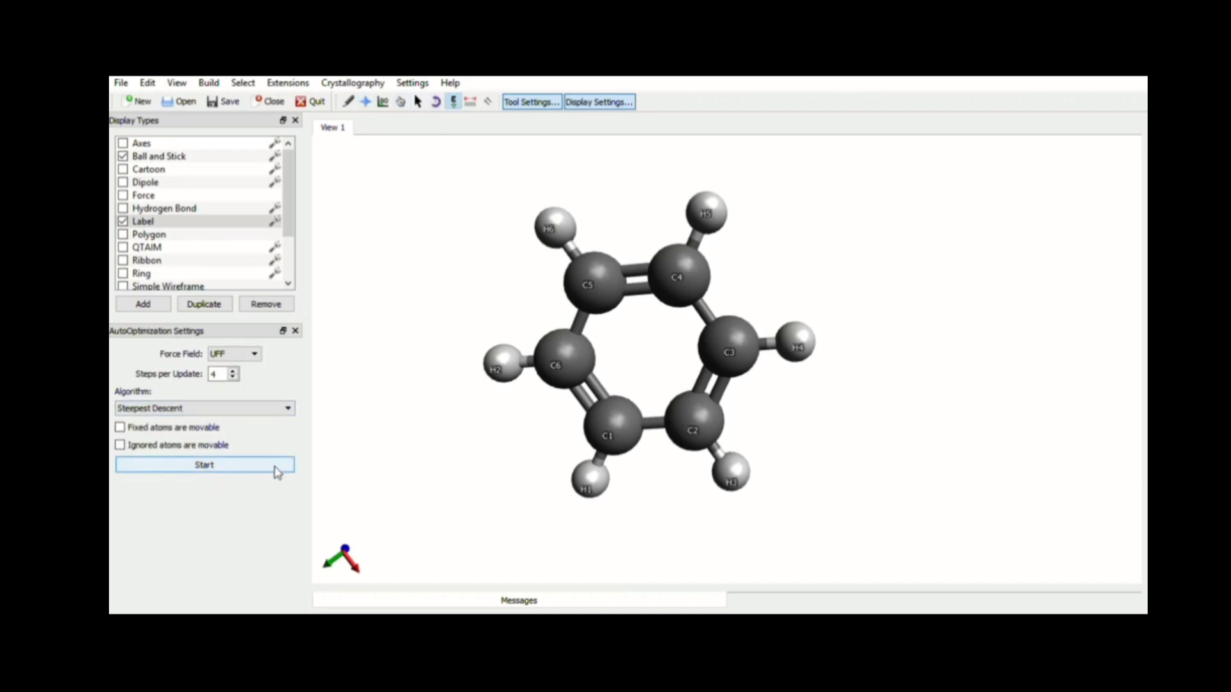
click(234, 467)
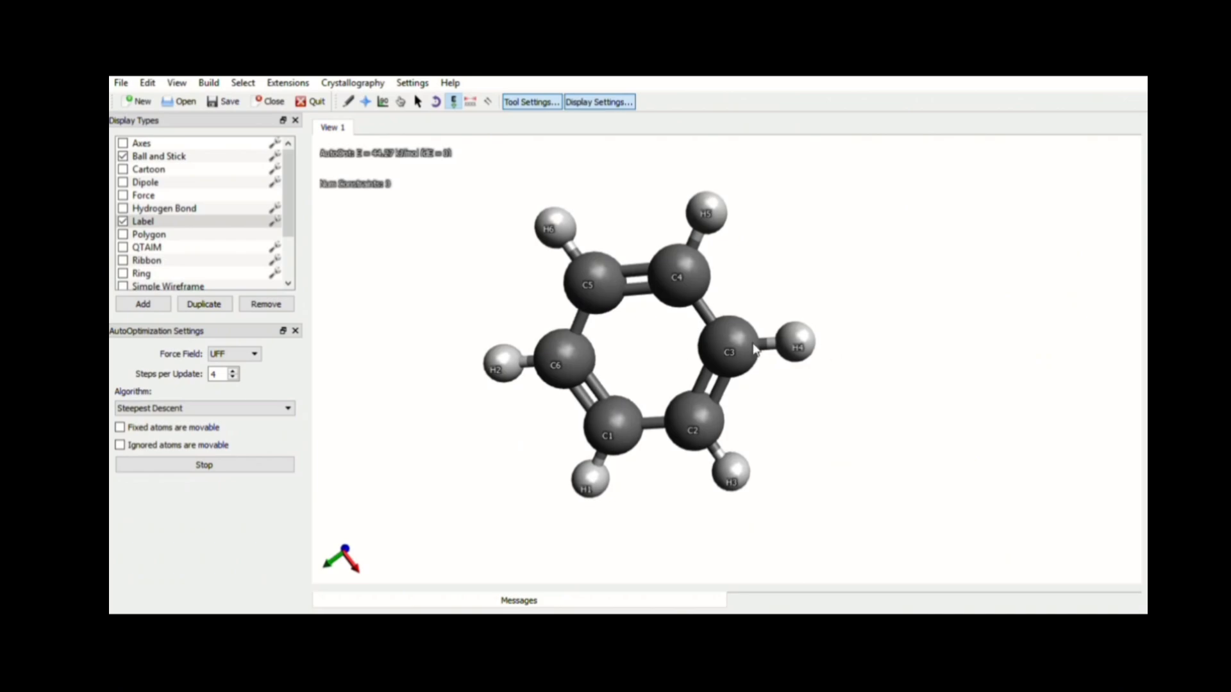
drag(738, 345, 804, 335)
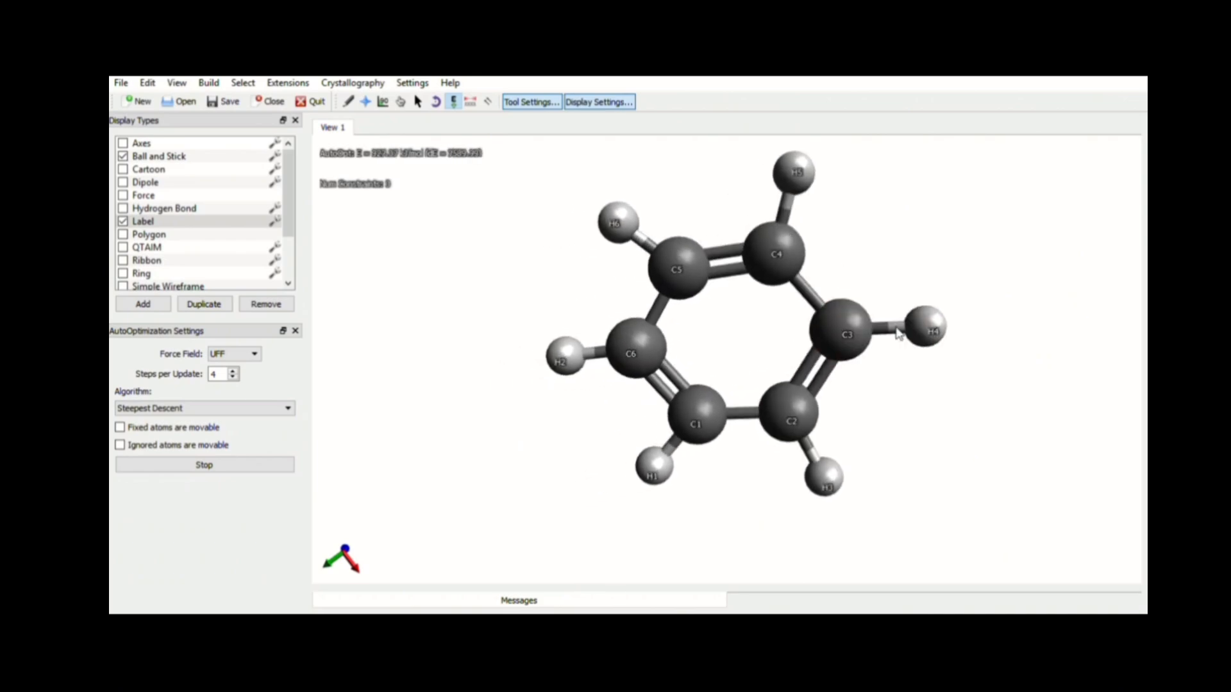
drag(644, 347, 418, 355)
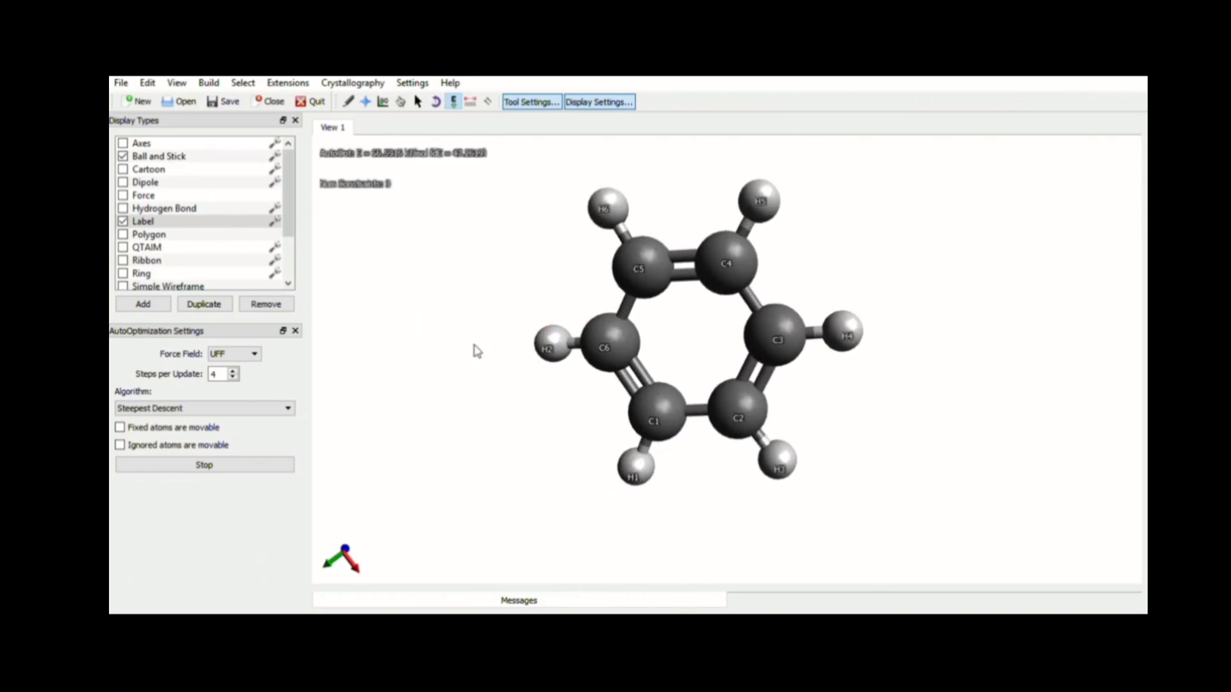
drag(717, 263, 766, 208)
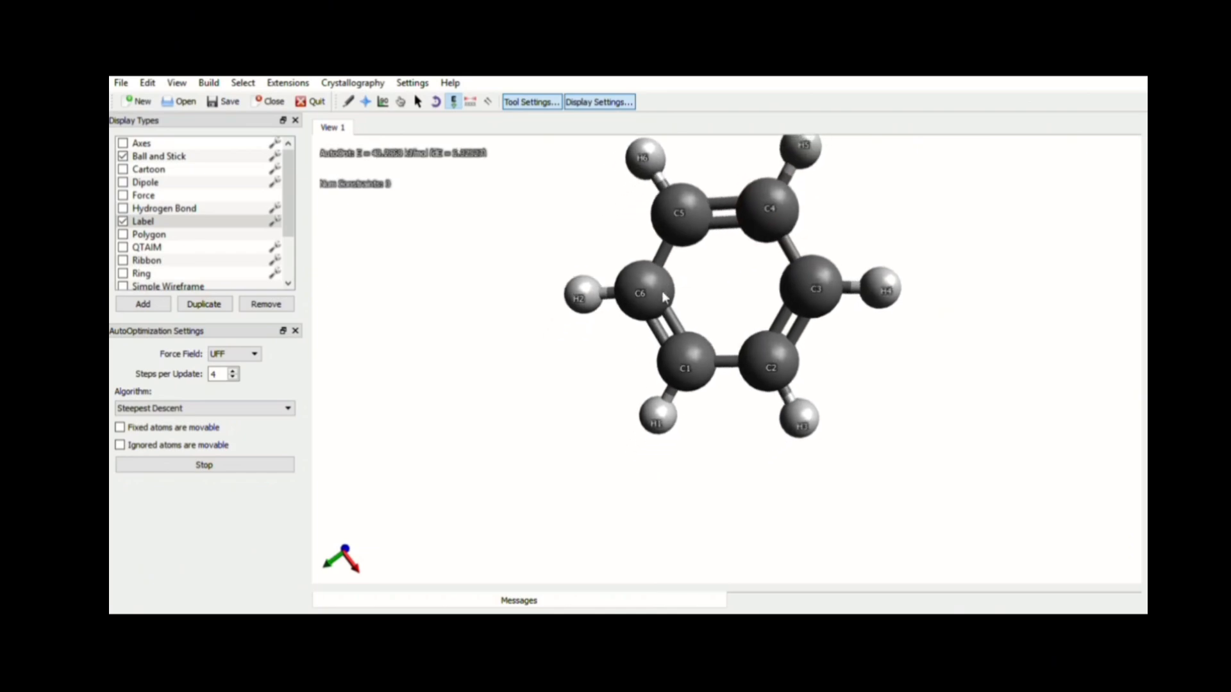
drag(673, 352, 502, 405)
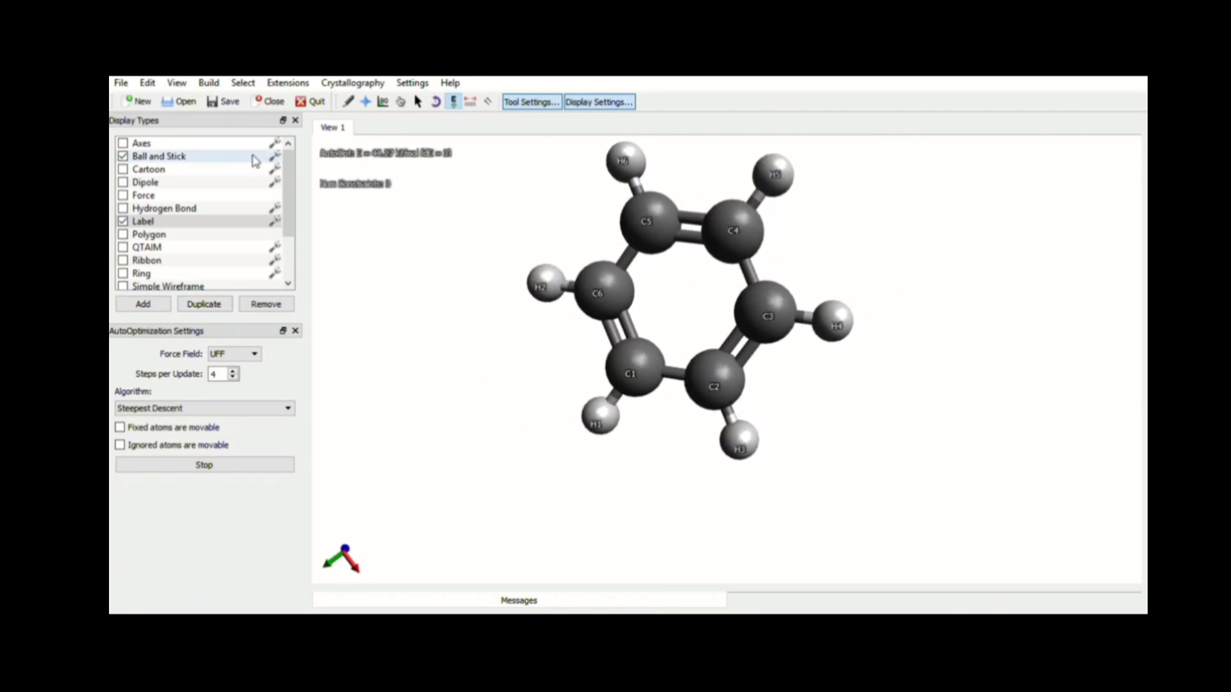
click(175, 470)
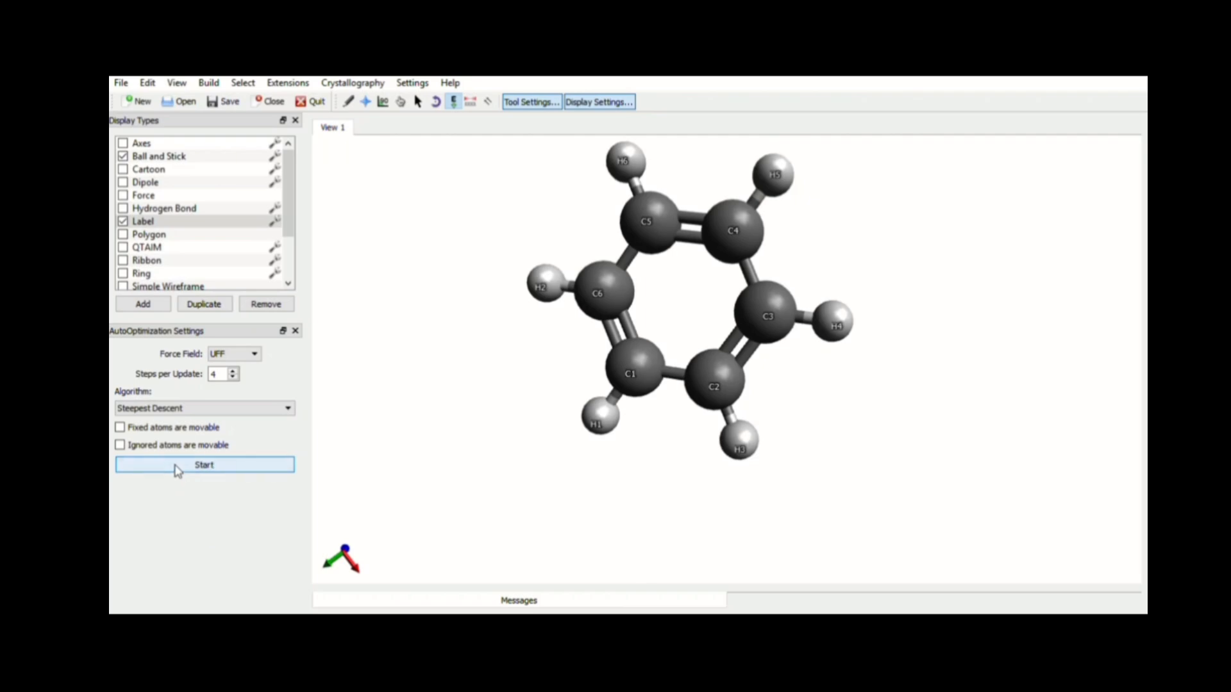